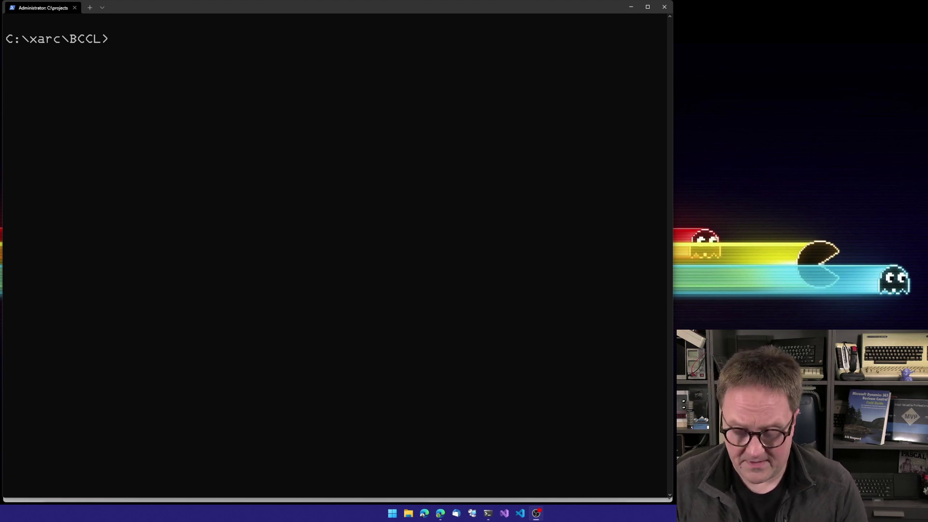
Step: Run bccl to list its command-line options, then copy the --auth option name
{"action": "left_click", "coordinate": [121, 283]}
{"action": "type", "text": "bccl"}
{"action": "key", "text": "Return"}
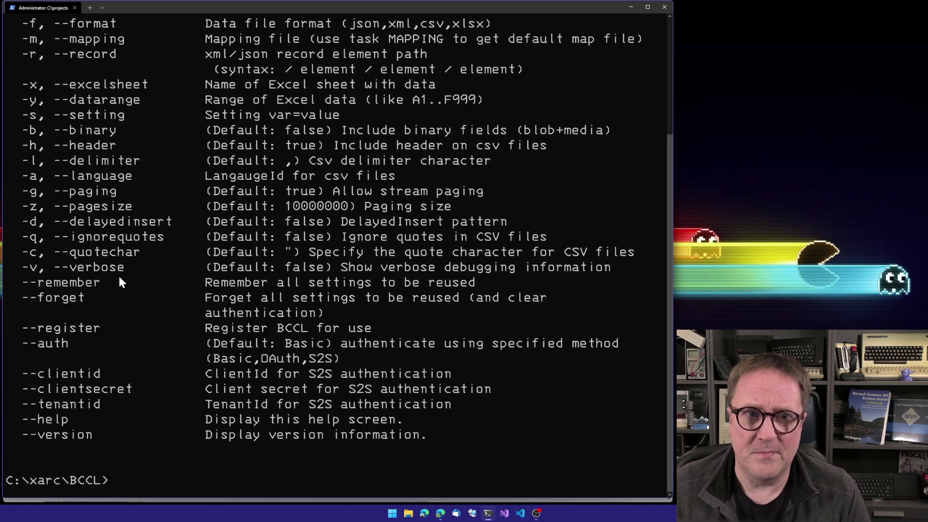
{"action": "scroll", "coordinate": [181, 197], "scroll_direction": "up", "scroll_amount": 3}
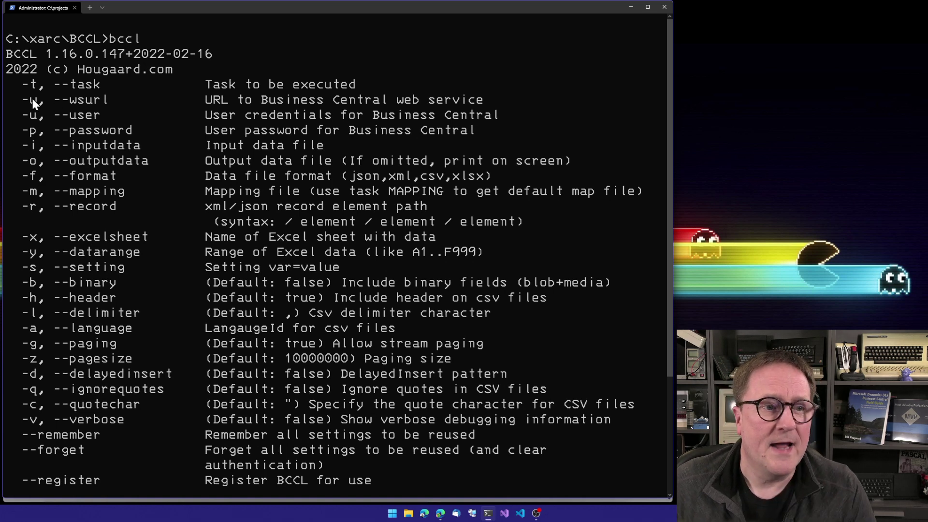
{"action": "left_click_drag", "start_coordinate": [24, 97], "coordinate": [490, 127]}
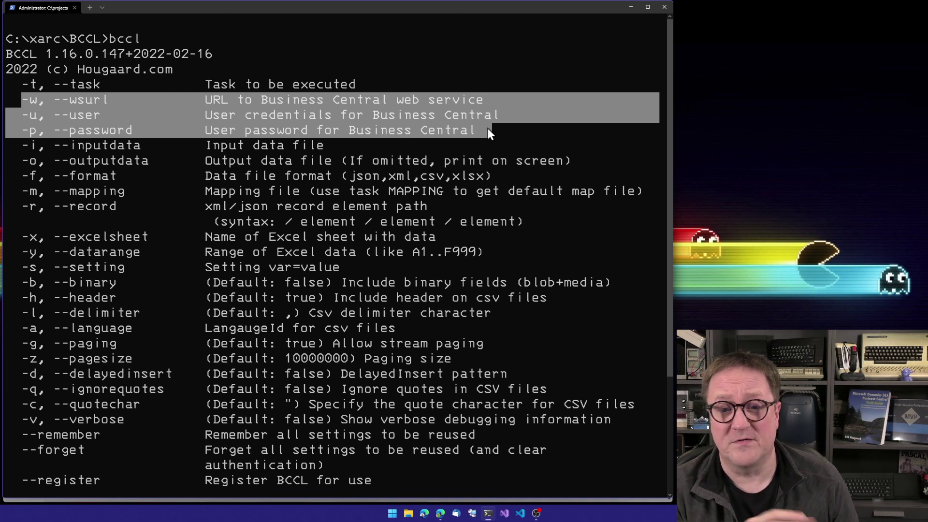
{"action": "scroll", "coordinate": [370, 297], "scroll_direction": "down", "scroll_amount": 3}
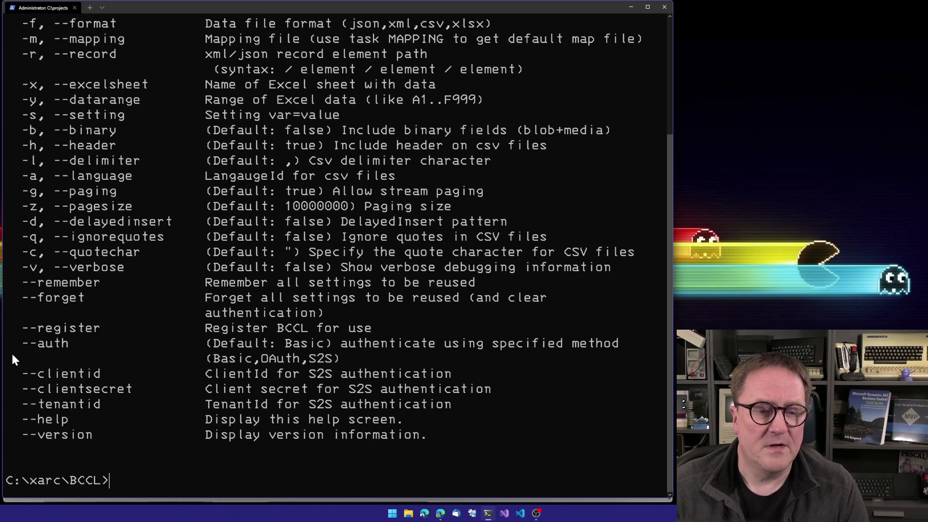
{"action": "left_click_drag", "start_coordinate": [16, 341], "coordinate": [65, 344]}
{"action": "left_click", "coordinate": [39, 345]}
{"action": "right_click", "coordinate": [65, 344]}
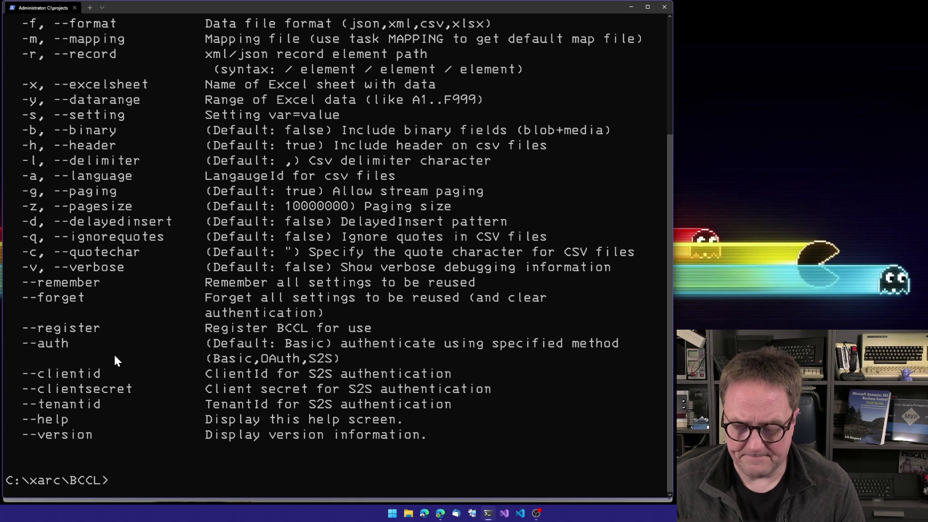
Step: Clear the screen, run 'bccl --auth OAuth', and copy the displayed device sign-in code
{"action": "type", "text": "cls"}
{"action": "key", "text": "Return"}
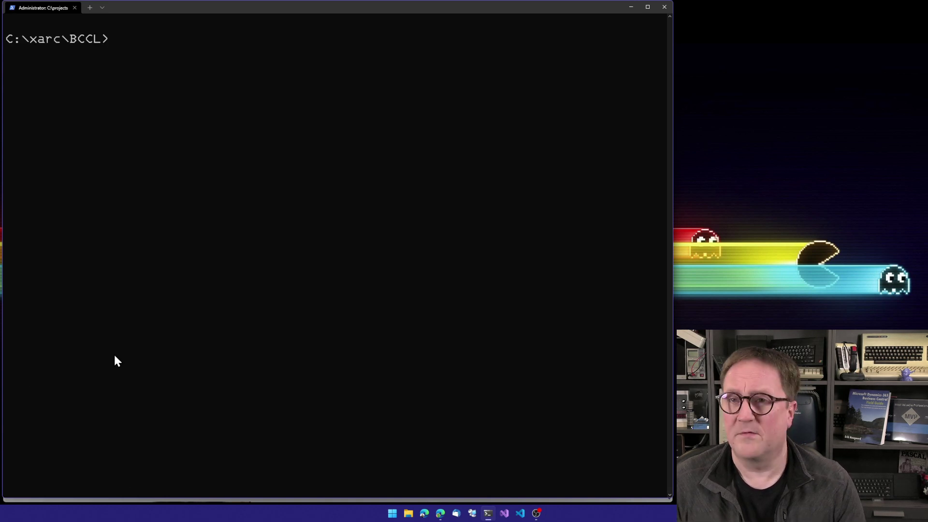
{"action": "type", "text": "bccl"}
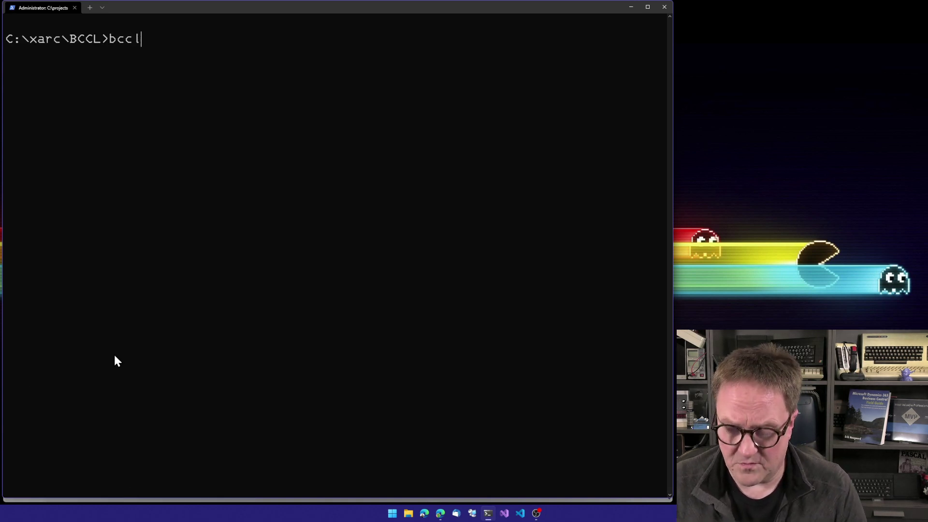
{"action": "type", "text": " --a"}
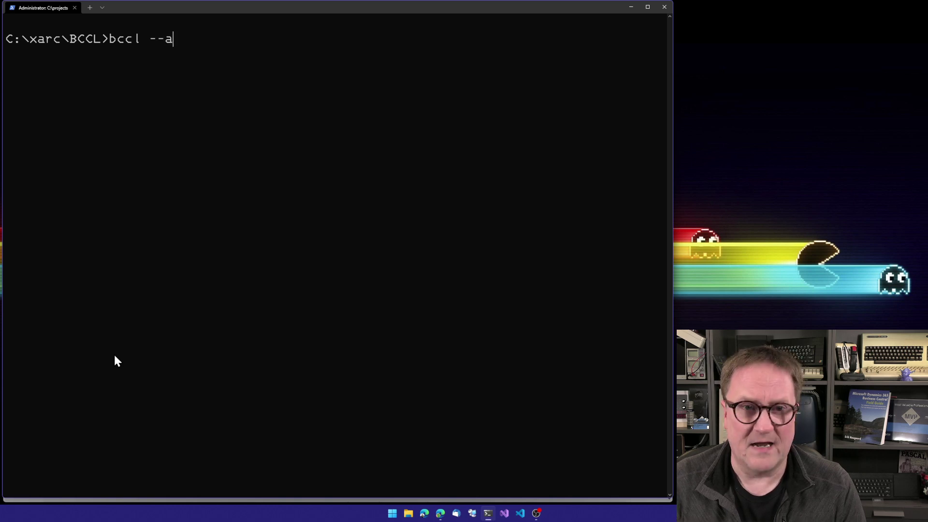
{"action": "type", "text": "uth OAuth"}
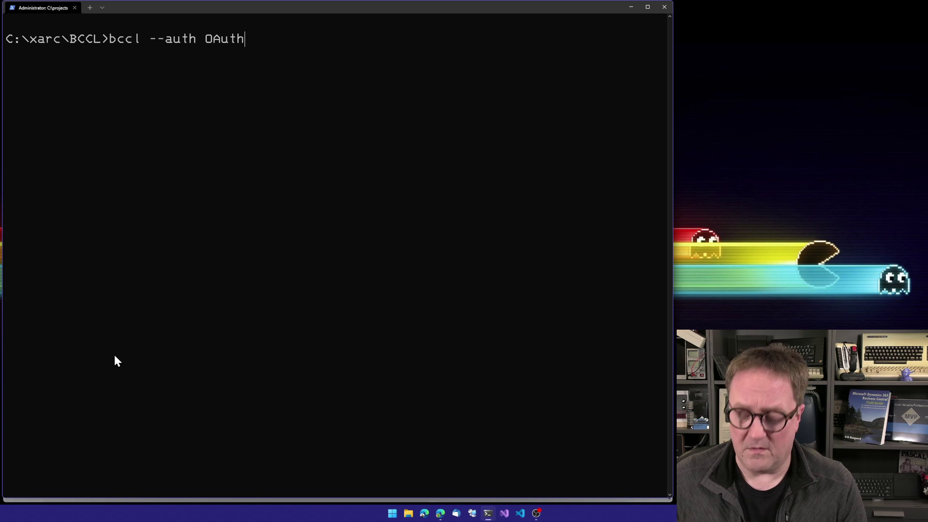
{"action": "key", "text": "Return"}
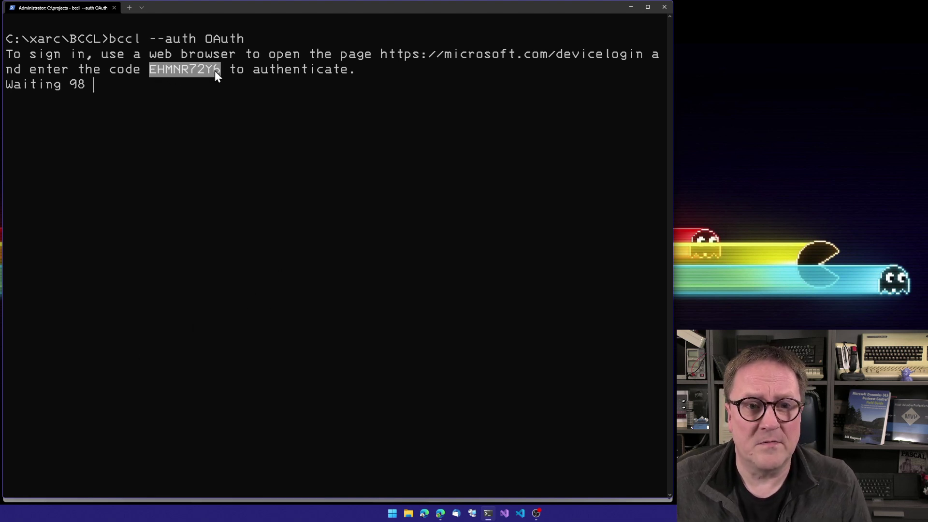
{"action": "key", "text": "ctrl+c"}
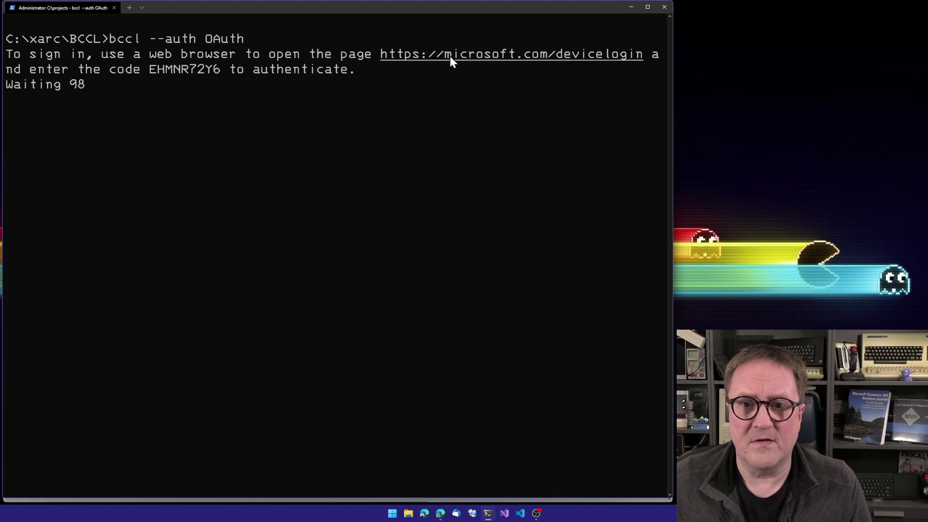
Step: Paste the code on the devicelogin page, choose the first account, confirm BCCL, and close the tab
{"action": "left_click", "coordinate": [449, 55], "text": "ctrl"}
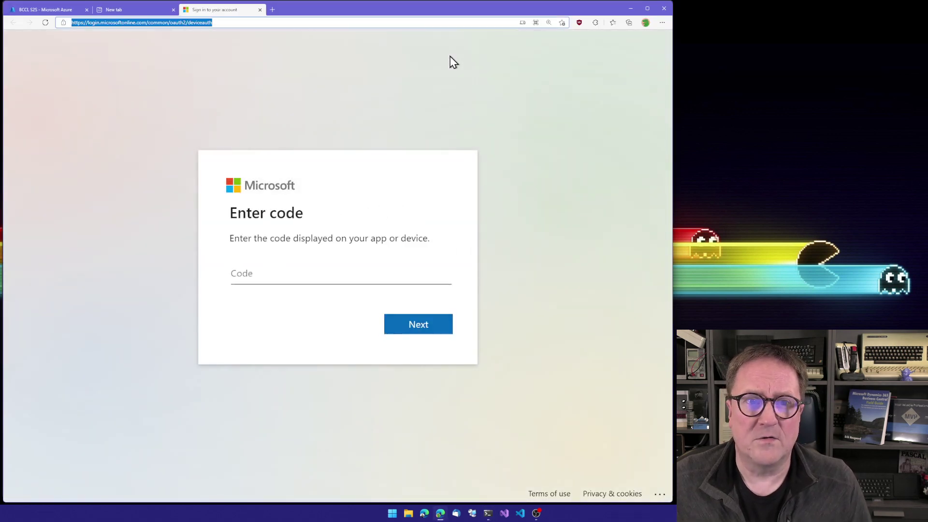
{"action": "left_click", "coordinate": [282, 280]}
{"action": "key", "text": "ctrl+v"}
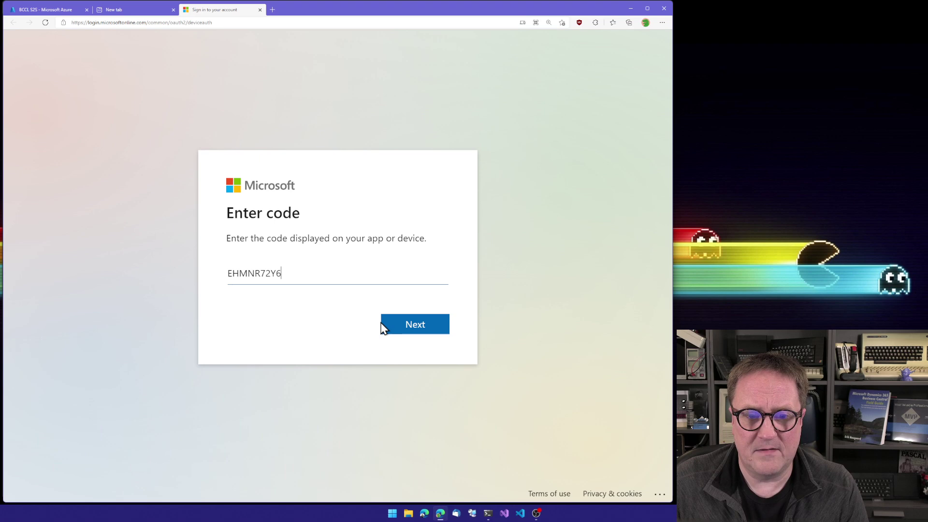
{"action": "left_click", "coordinate": [399, 332]}
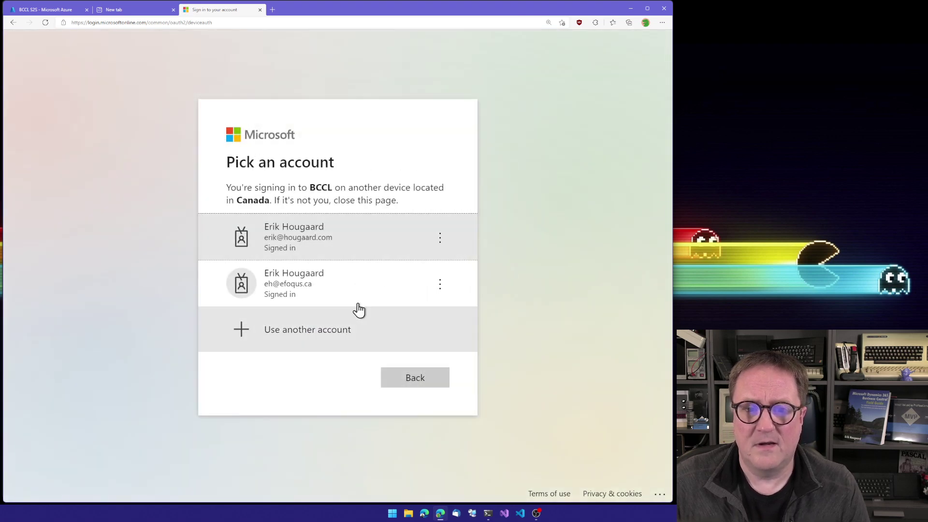
{"action": "left_click", "coordinate": [307, 238]}
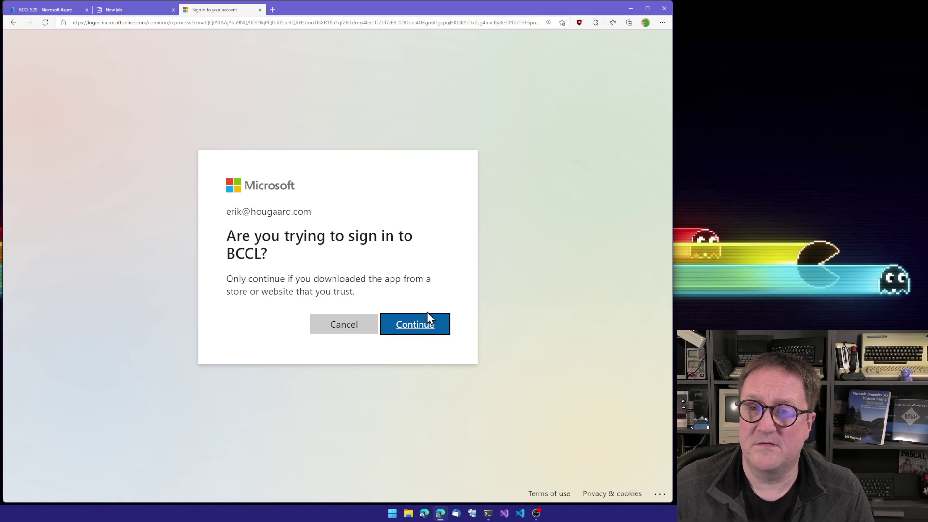
{"action": "left_click", "coordinate": [409, 327]}
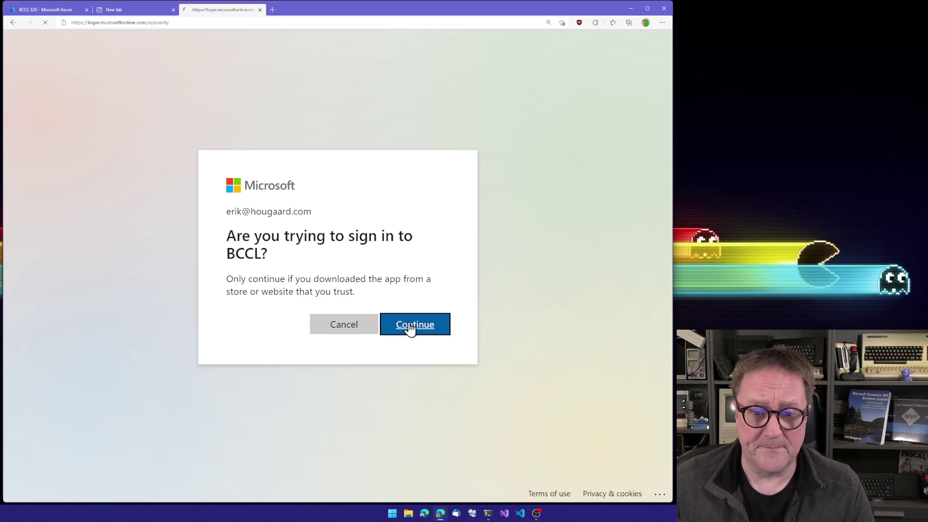
{"action": "left_click", "coordinate": [260, 10]}
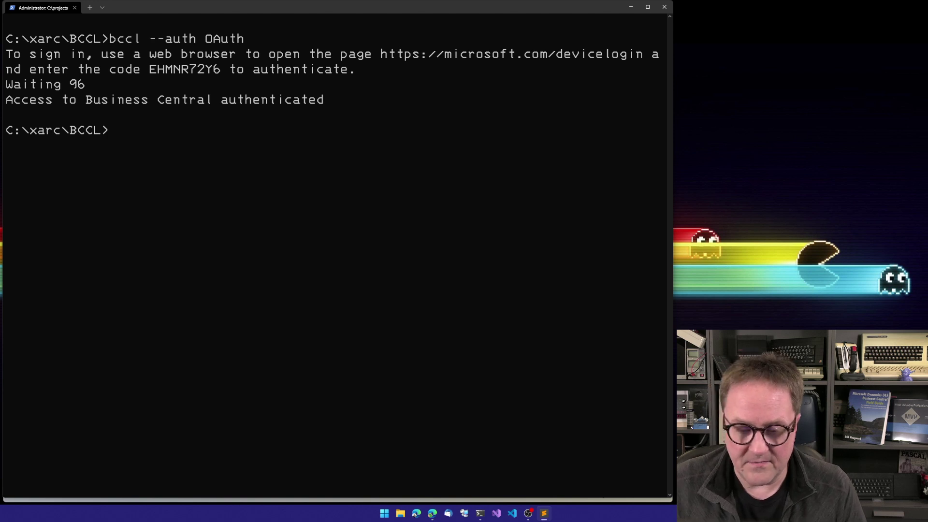
Step: Run 'bccl -w' with the pasted web service URL and --remember to save BC_URL
{"action": "type", "text": "bcc"}
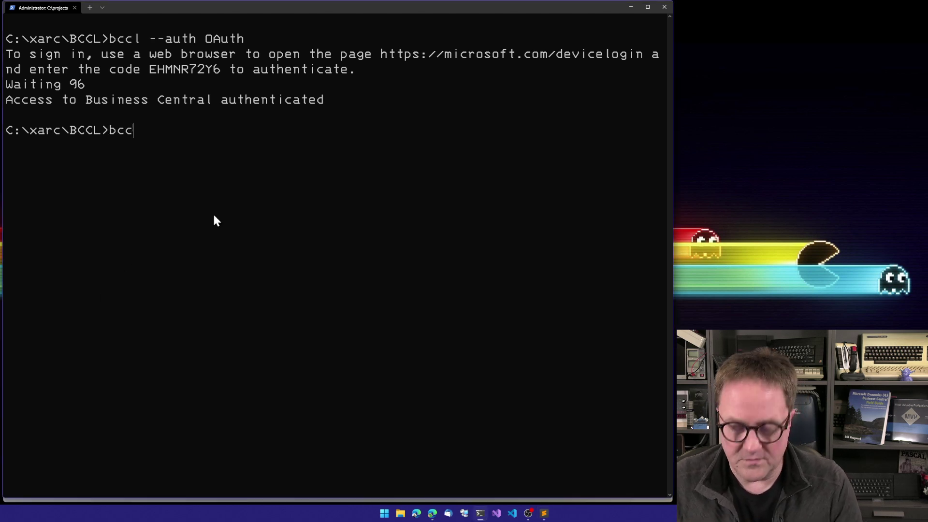
{"action": "type", "text": "l -w"}
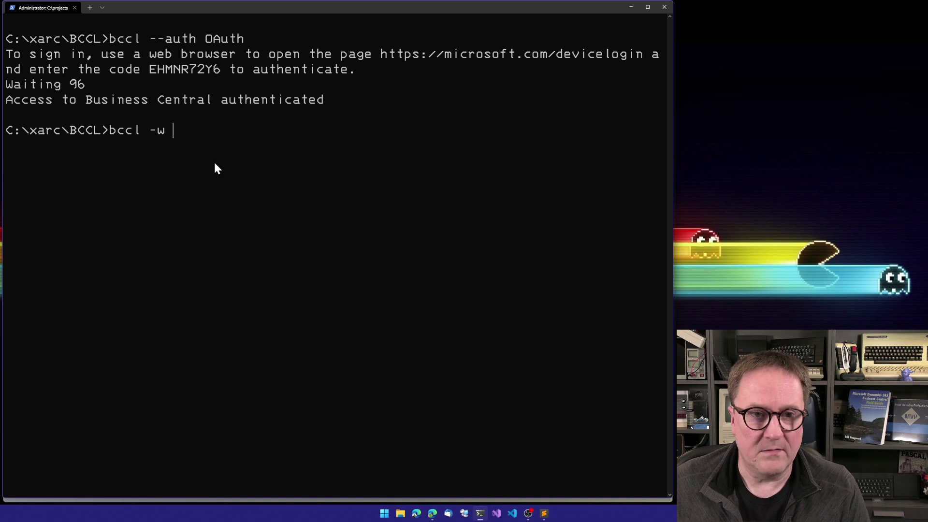
{"action": "key", "text": "ctrl+v"}
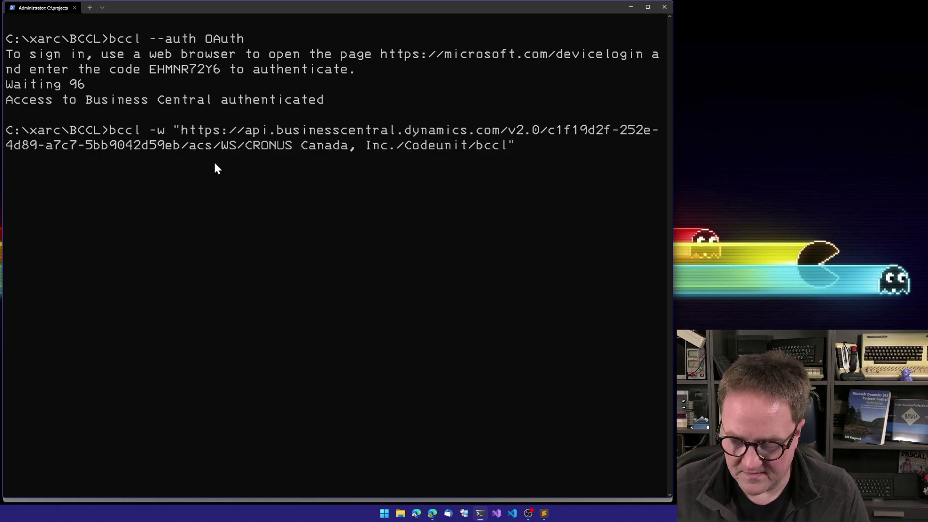
{"action": "type", "text": "-"}
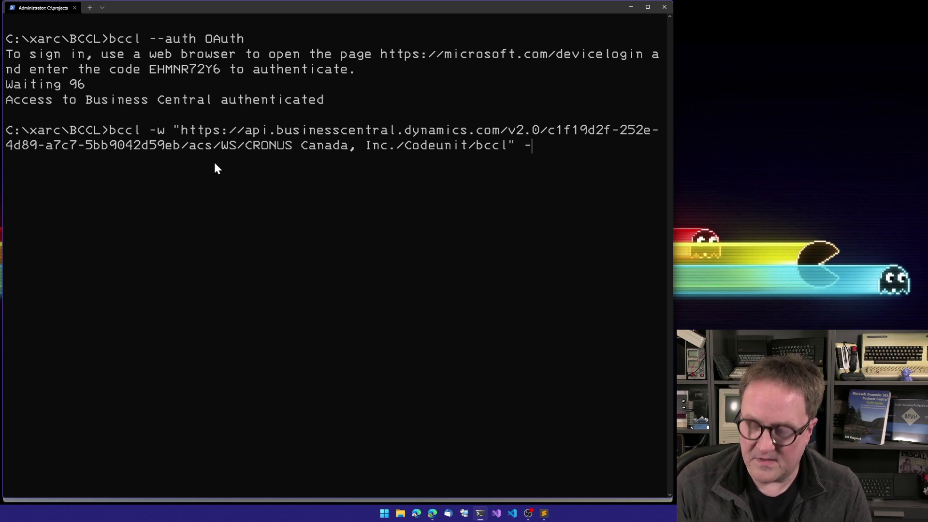
{"action": "type", "text": "-remember"}
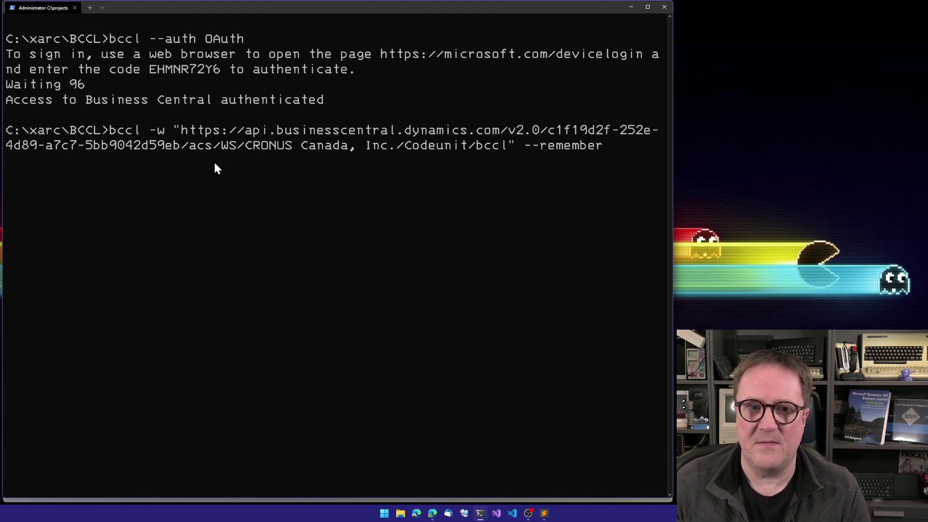
{"action": "key", "text": "Return"}
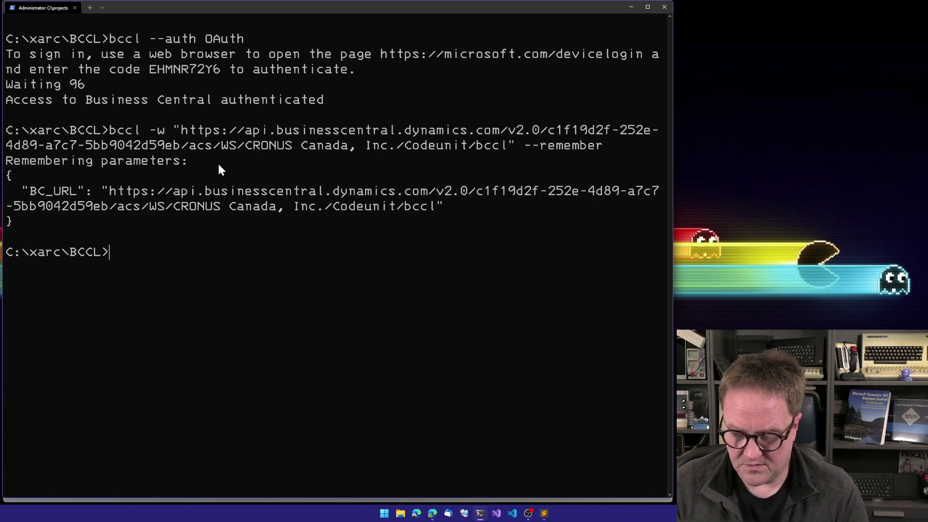
Step: Run 'bccl -t tasks' and scroll up to the start of the JSON task list
{"action": "type", "text": "bccl "}
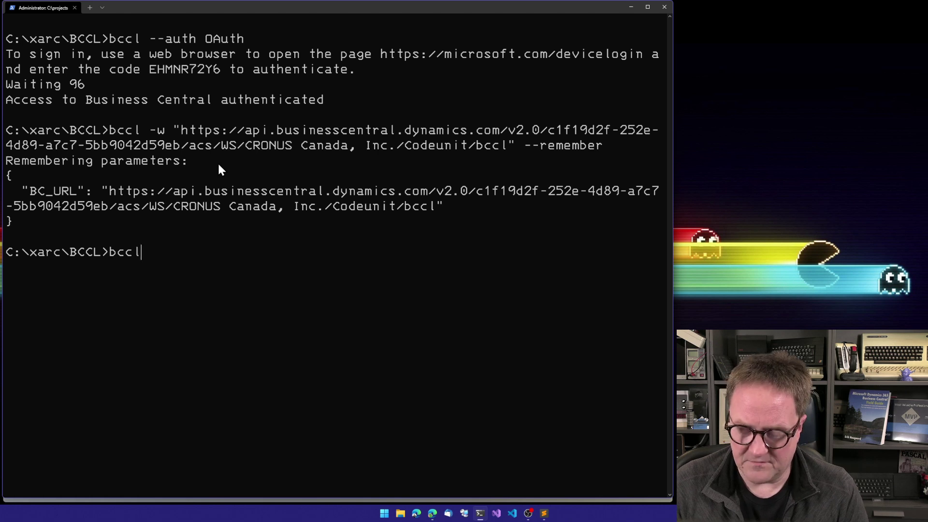
{"action": "type", "text": "-t"}
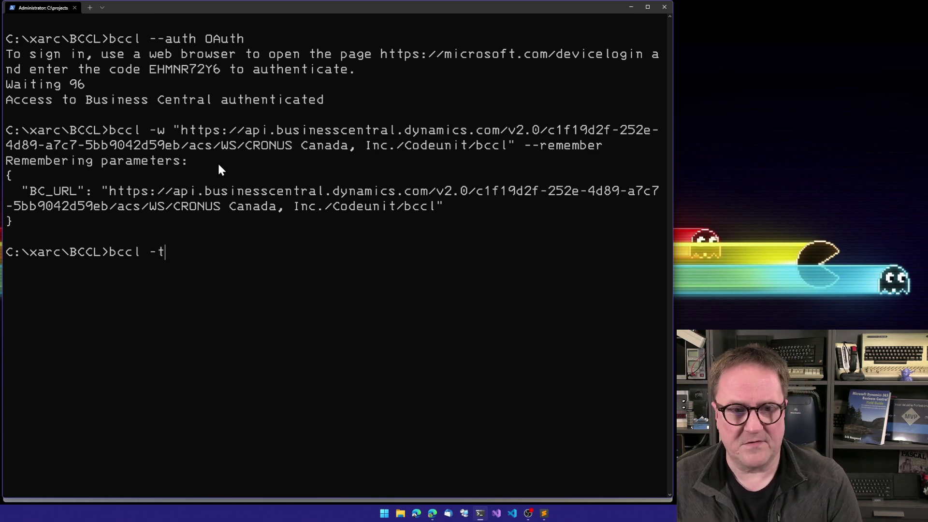
{"action": "type", "text": " tasks"}
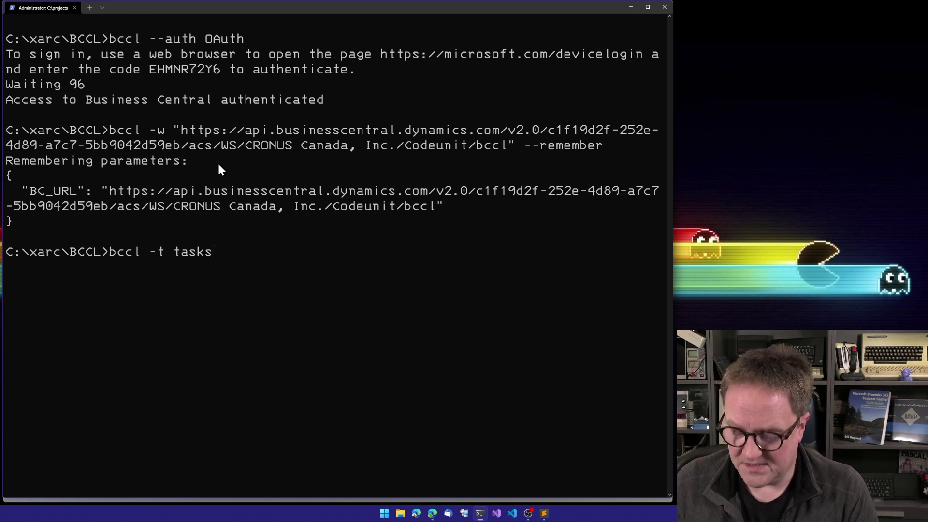
{"action": "key", "text": "Return"}
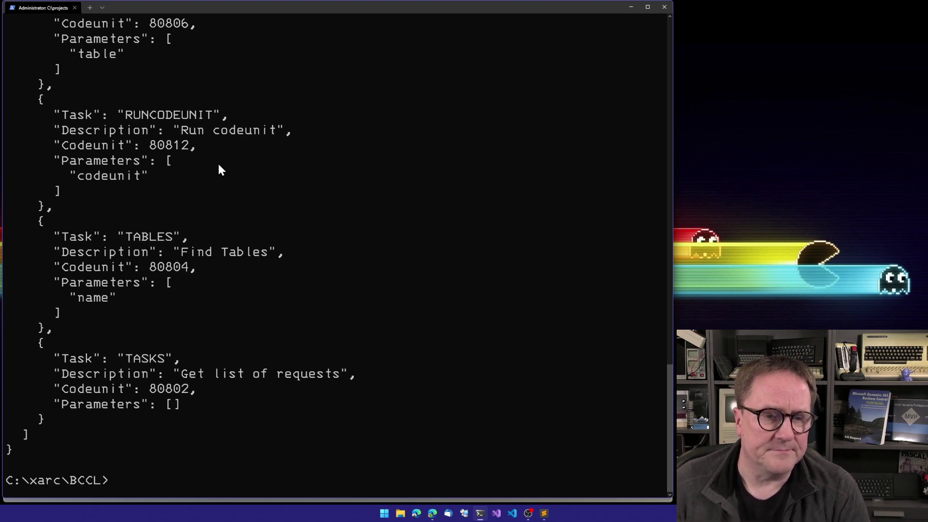
{"action": "scroll", "coordinate": [210, 161], "scroll_direction": "up", "scroll_amount": 3}
{"action": "scroll", "coordinate": [207, 161], "scroll_direction": "up", "scroll_amount": 13}
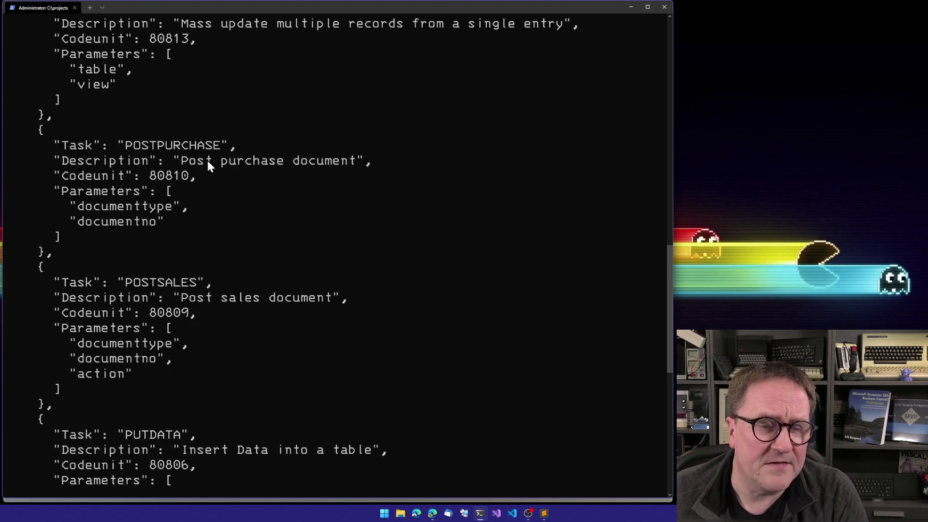
{"action": "scroll", "coordinate": [209, 163], "scroll_direction": "up", "scroll_amount": 9}
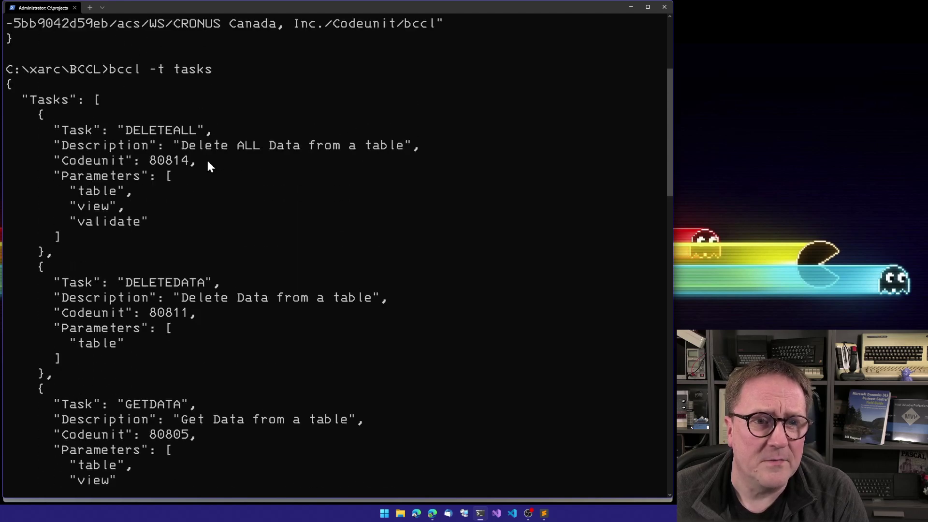
Step: Scroll down through the task list to the TASKS entry (80802)
{"action": "scroll", "coordinate": [208, 162], "scroll_direction": "down", "scroll_amount": 1}
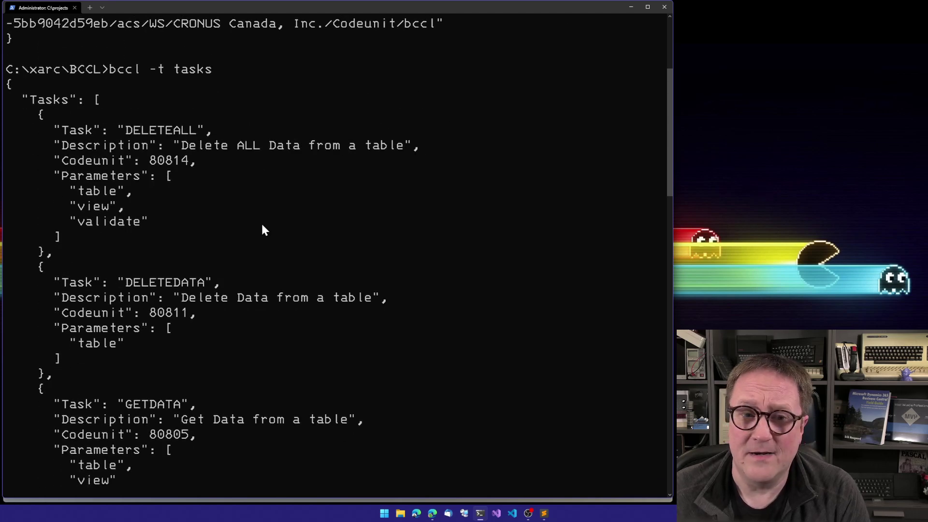
{"action": "scroll", "coordinate": [258, 227], "scroll_direction": "down", "scroll_amount": 2}
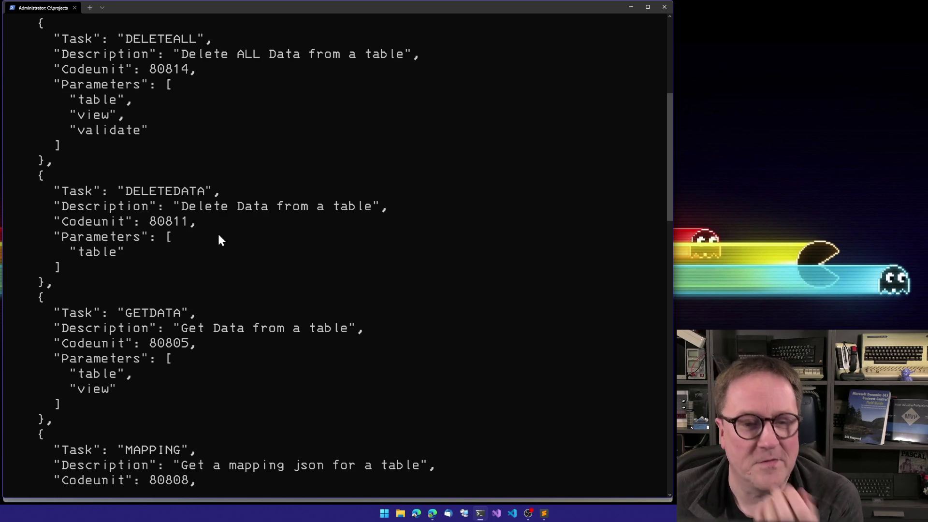
{"action": "scroll", "coordinate": [219, 236], "scroll_direction": "down", "scroll_amount": 3}
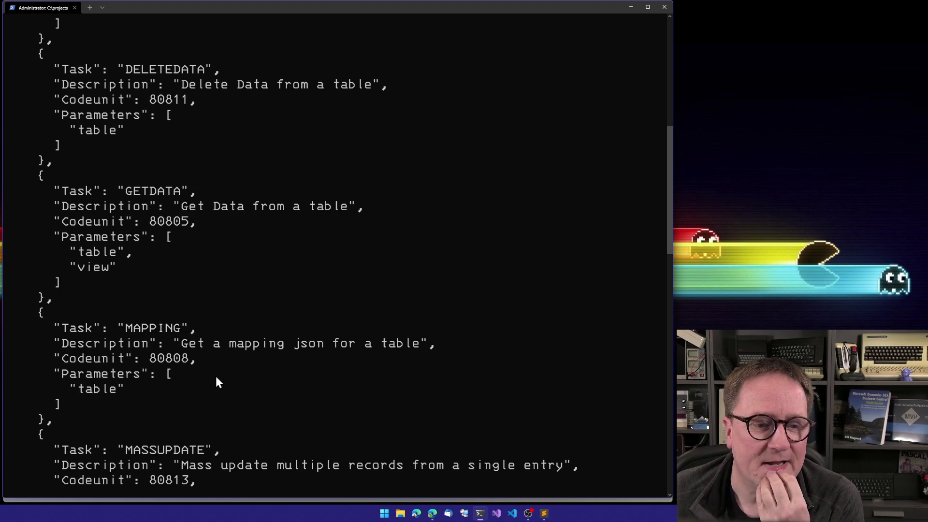
{"action": "scroll", "coordinate": [217, 382], "scroll_direction": "down", "scroll_amount": 3}
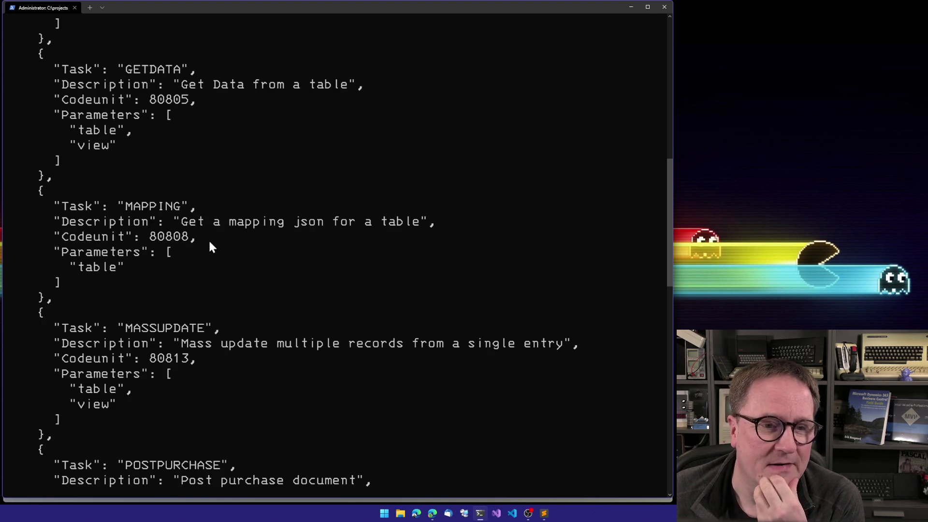
{"action": "scroll", "coordinate": [209, 255], "scroll_direction": "down", "scroll_amount": 3}
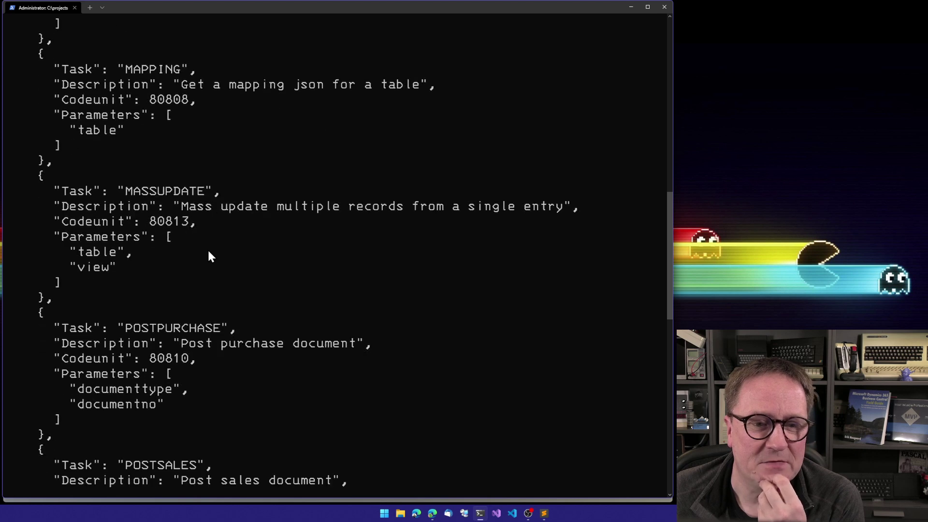
{"action": "scroll", "coordinate": [231, 273], "scroll_direction": "down", "scroll_amount": 3}
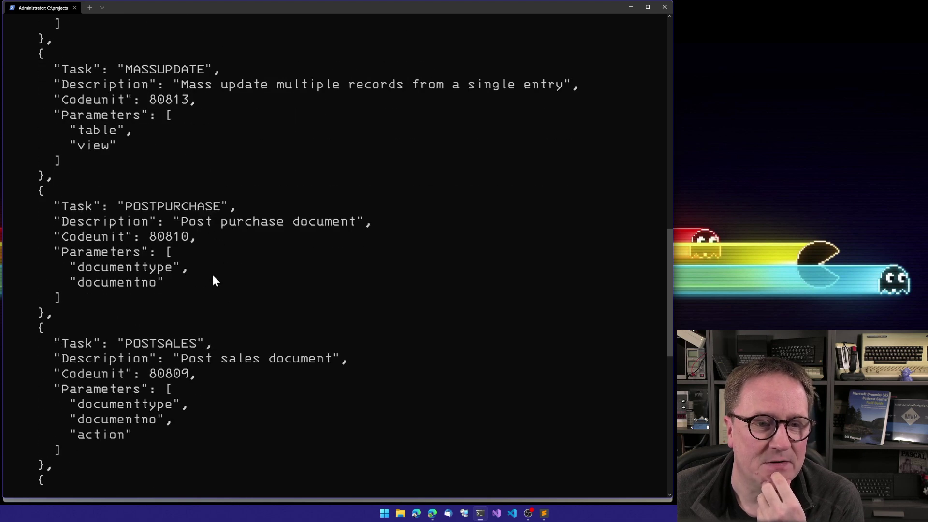
{"action": "scroll", "coordinate": [215, 281], "scroll_direction": "down", "scroll_amount": 3}
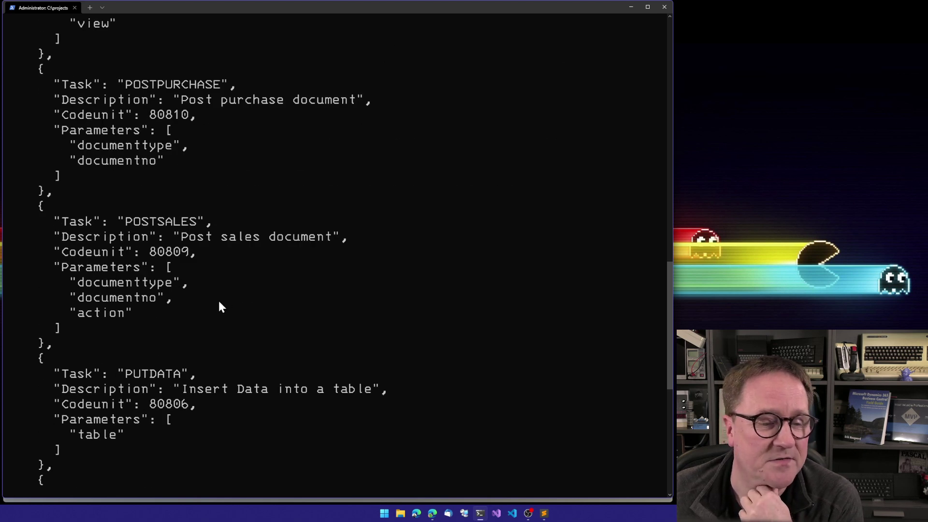
{"action": "scroll", "coordinate": [219, 301], "scroll_direction": "down", "scroll_amount": 3}
{"action": "scroll", "coordinate": [205, 253], "scroll_direction": "down", "scroll_amount": 3}
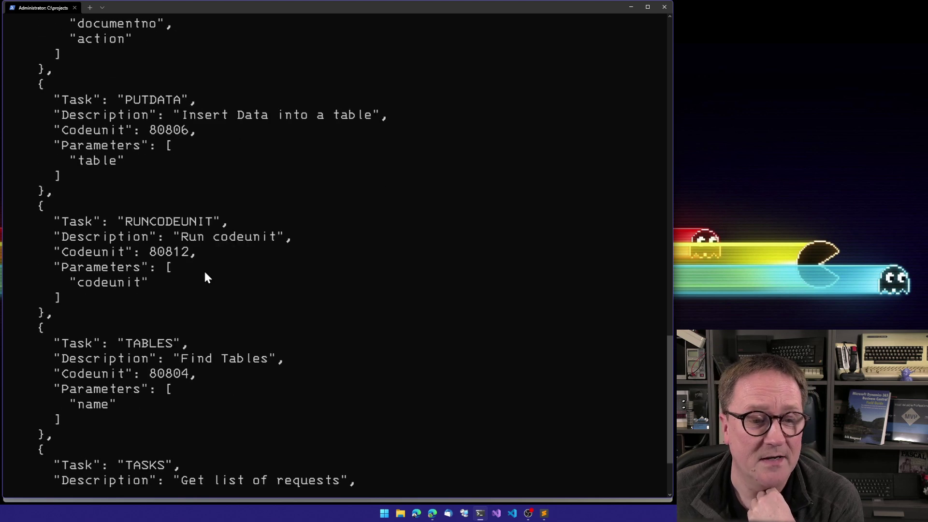
{"action": "scroll", "coordinate": [225, 382], "scroll_direction": "down", "scroll_amount": 3}
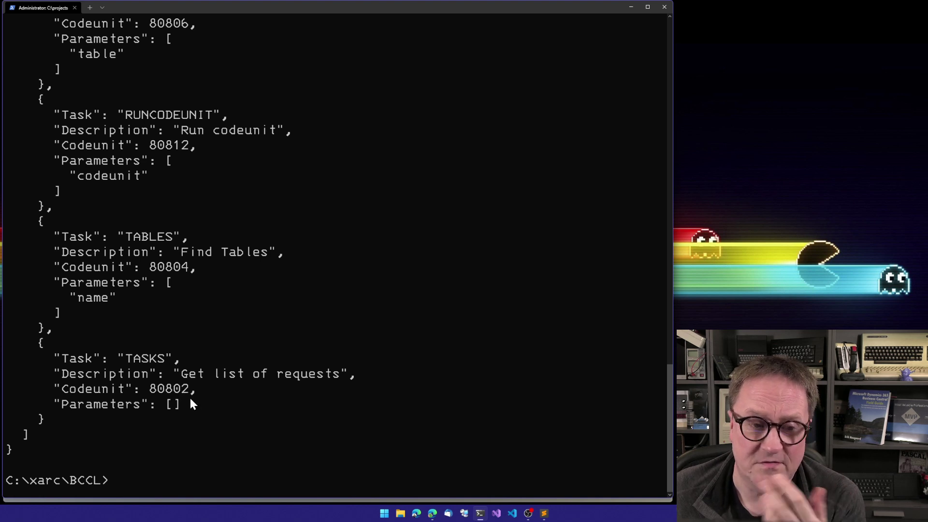
Step: Run 'bccl -t getdata -s table=18' to fetch table 18's records as JSON
{"action": "type", "text": "bccl -t tasks"}
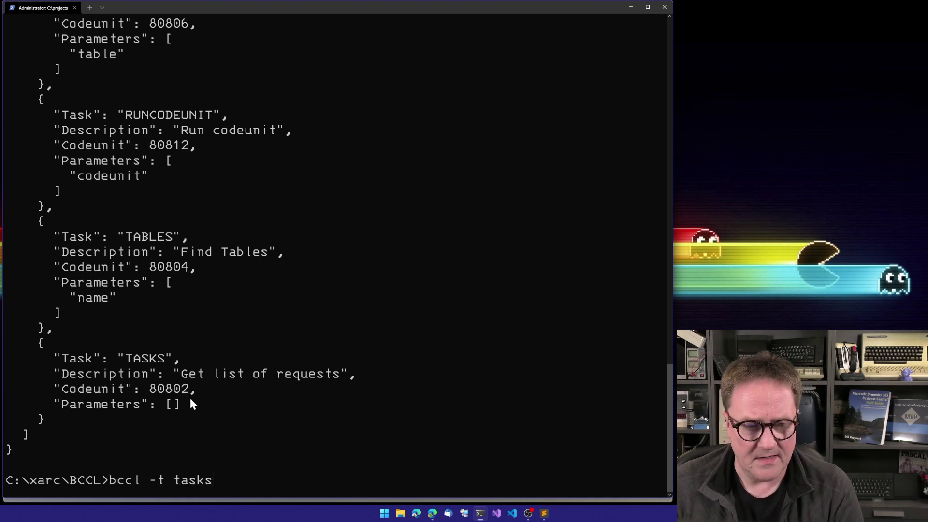
{"action": "key", "text": "BackSpace"}
{"action": "key", "text": "BackSpace"}
{"action": "key", "text": "BackSpace"}
{"action": "key", "text": "BackSpace"}
{"action": "key", "text": "BackSpace"}
{"action": "type", "text": "get"}
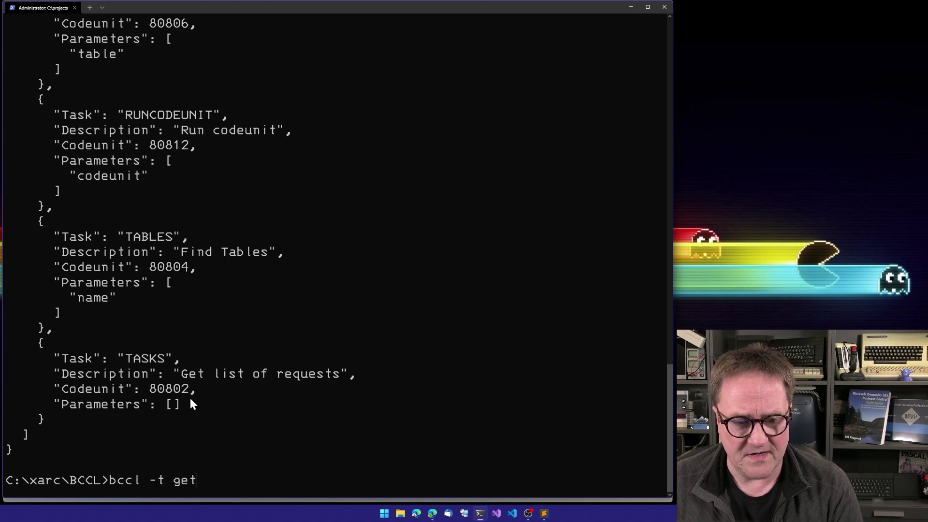
{"action": "type", "text": "data"}
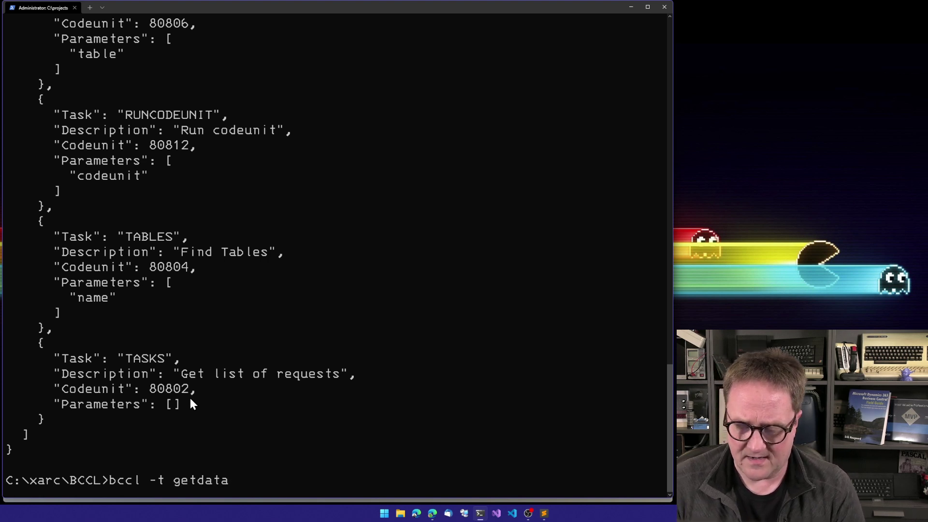
{"action": "type", "text": " -s tebl"}
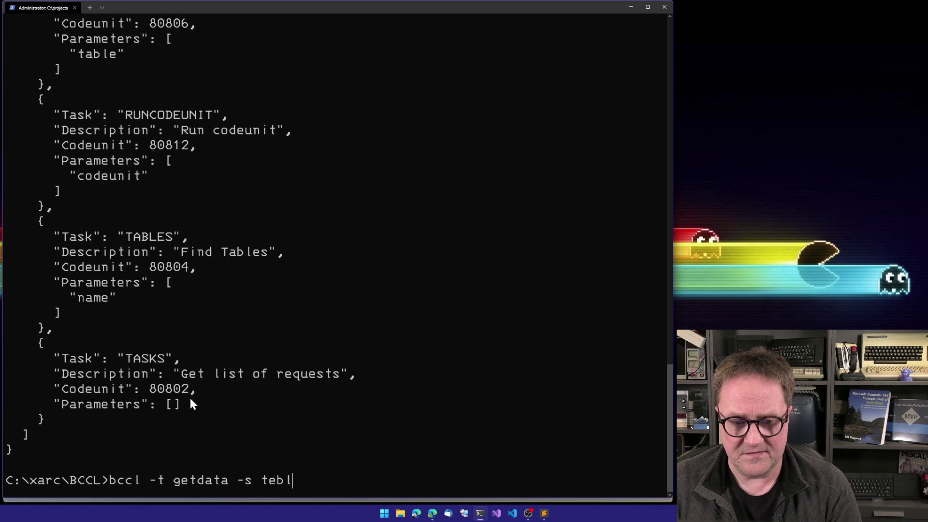
{"action": "key", "text": "BackSpace"}
{"action": "key", "text": "BackSpace"}
{"action": "key", "text": "BackSpace"}
{"action": "type", "text": "able=18"}
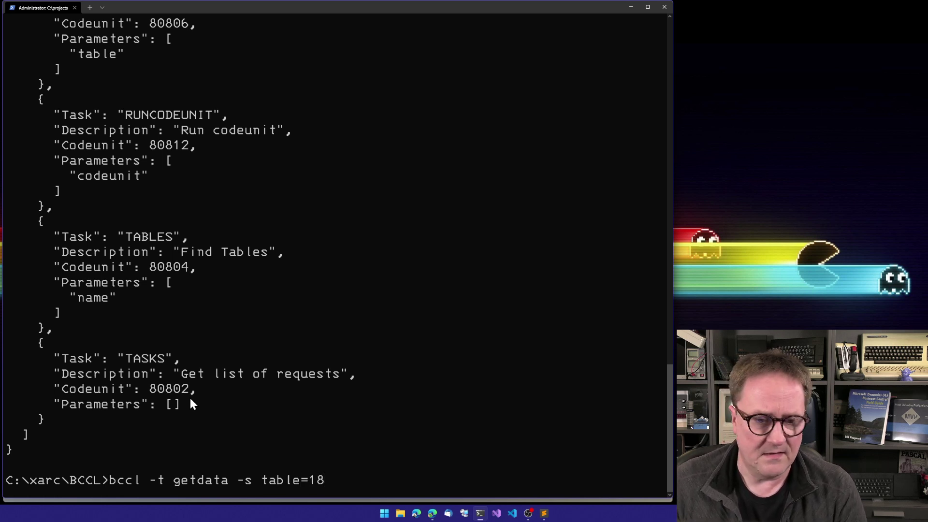
{"action": "key", "text": "Return"}
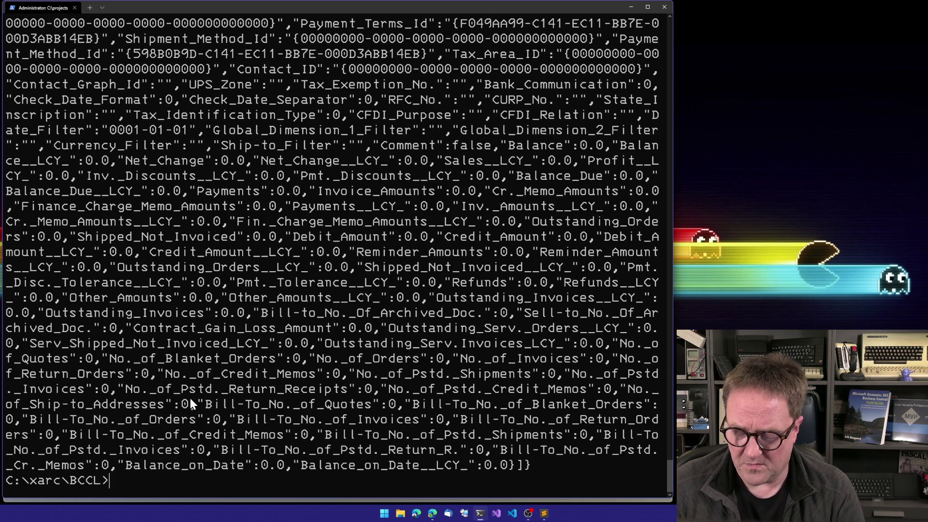
{"action": "key", "text": "Up"}
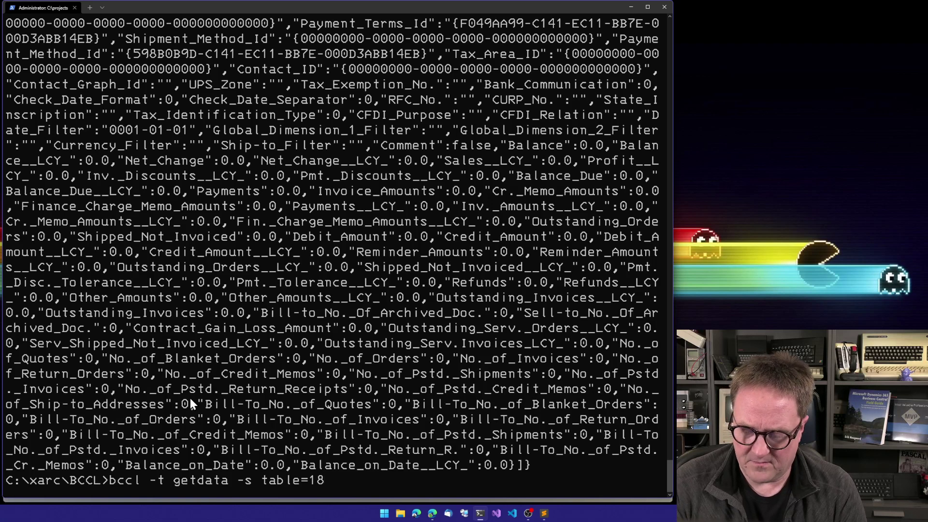
Step: Append '-f csv' to the recalled getdata command to print table 18 as CSV rows
{"action": "type", "text": "-f csv"}
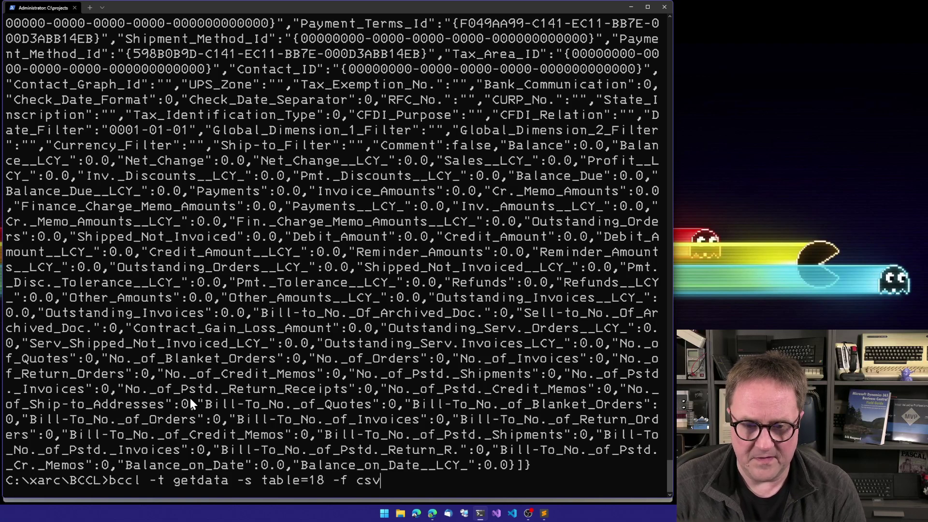
{"action": "key", "text": "Return"}
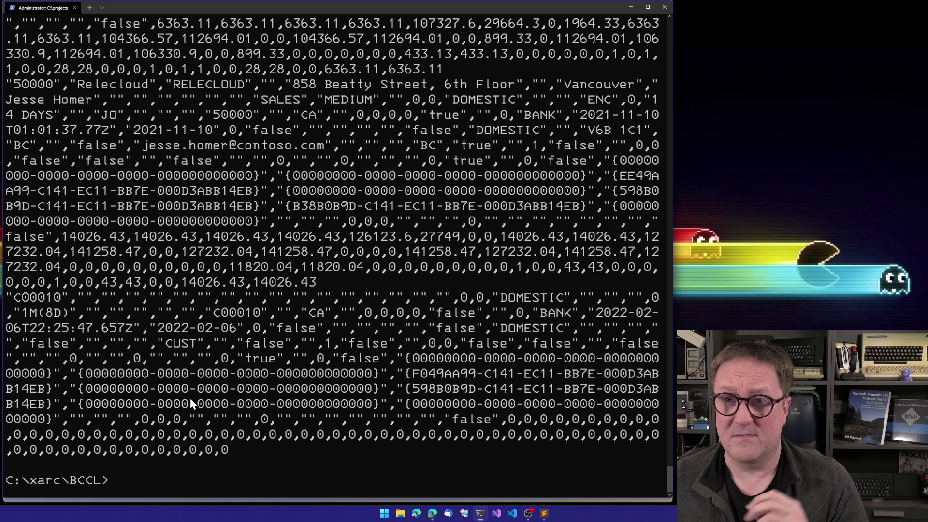
Step: Run 'bccl --forget', then rerun 'bccl -t tasks' and see it fail without a URL
{"action": "type", "text": "bccl"}
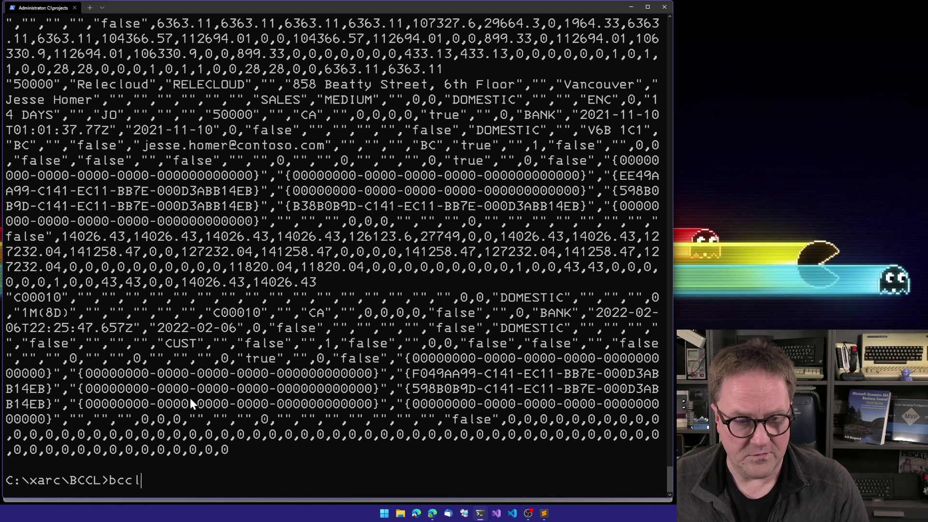
{"action": "type", "text": " --fo"}
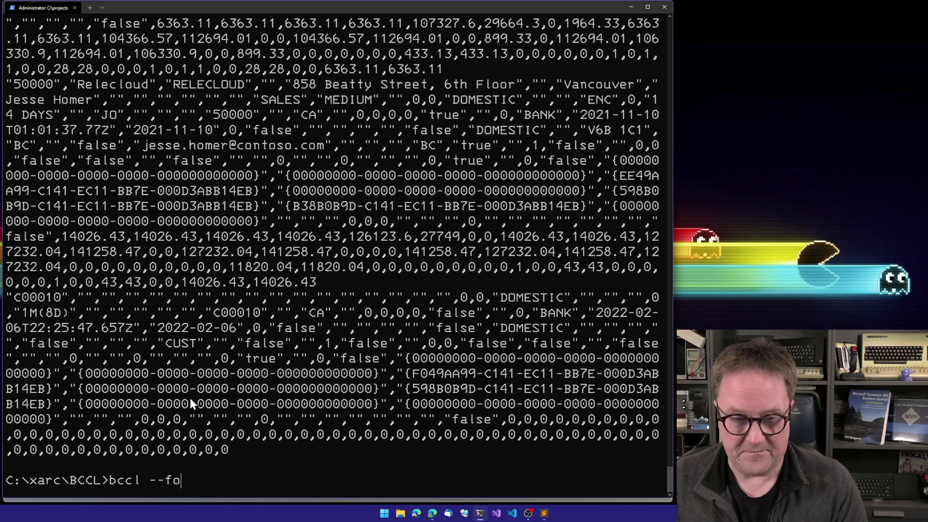
{"action": "type", "text": "rget"}
{"action": "key", "text": "Return"}
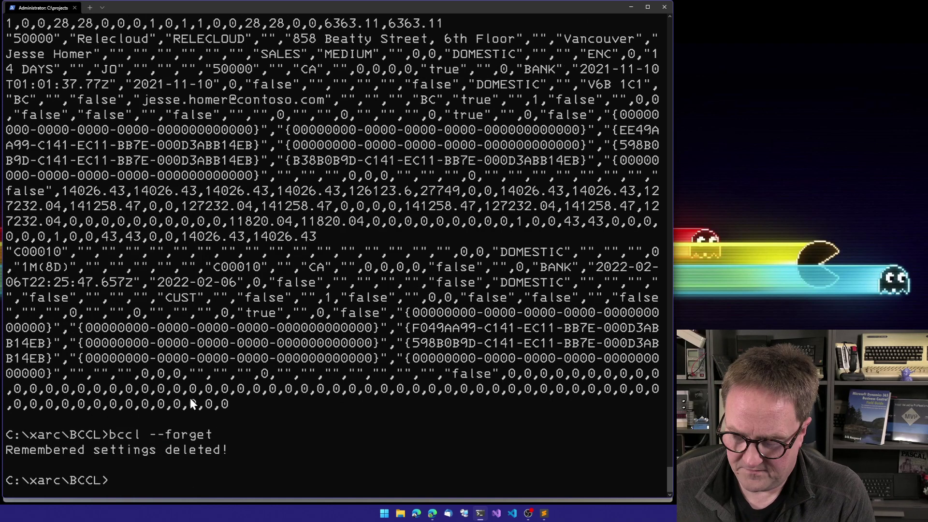
{"action": "key", "text": "Up"}
{"action": "key", "text": "Up"}
{"action": "key", "text": "Up"}
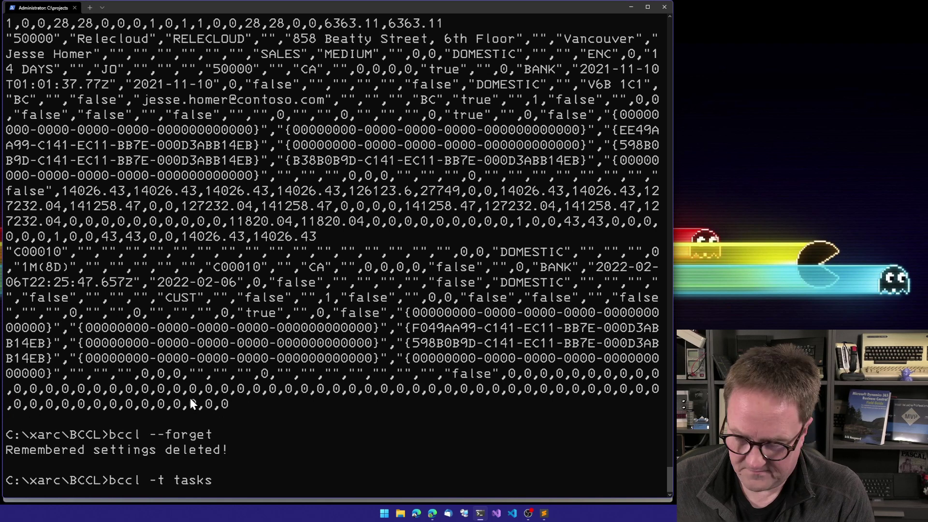
{"action": "key", "text": "Return"}
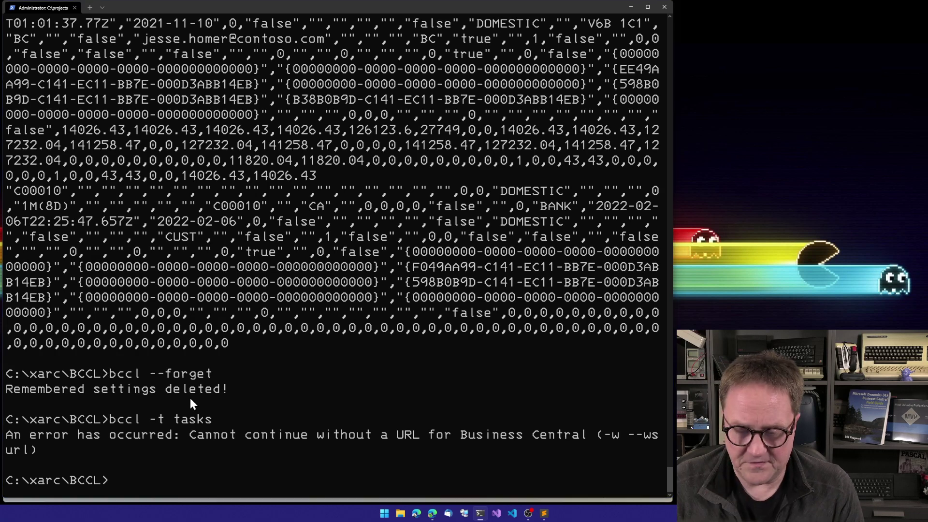
Step: Switch to the BCCL S2S app registration in Edge and show its API permissions
{"action": "key", "text": "alt+Tab"}
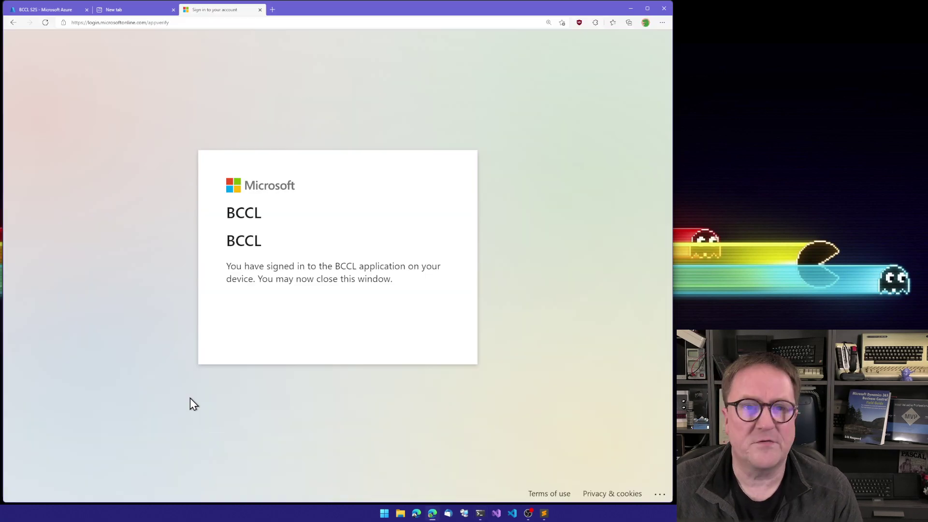
{"action": "key", "text": "ctrl+1"}
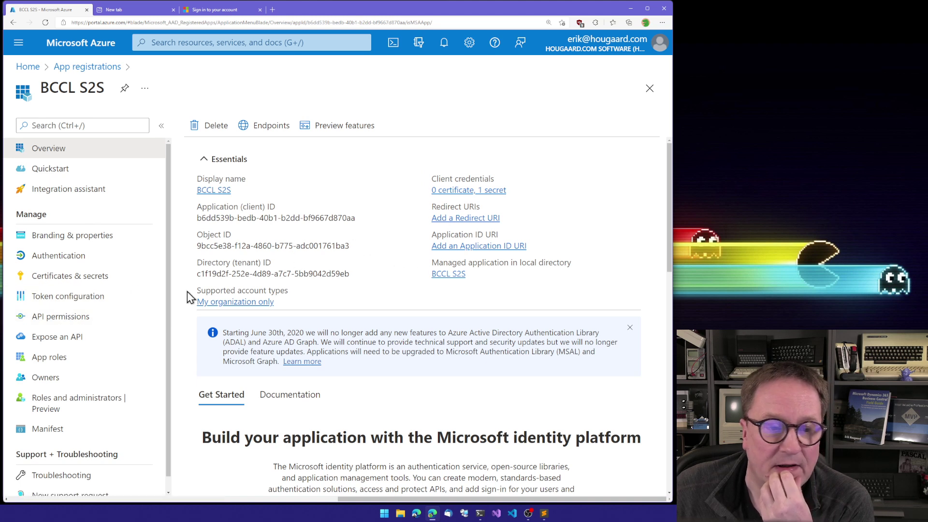
{"action": "left_click", "coordinate": [64, 318]}
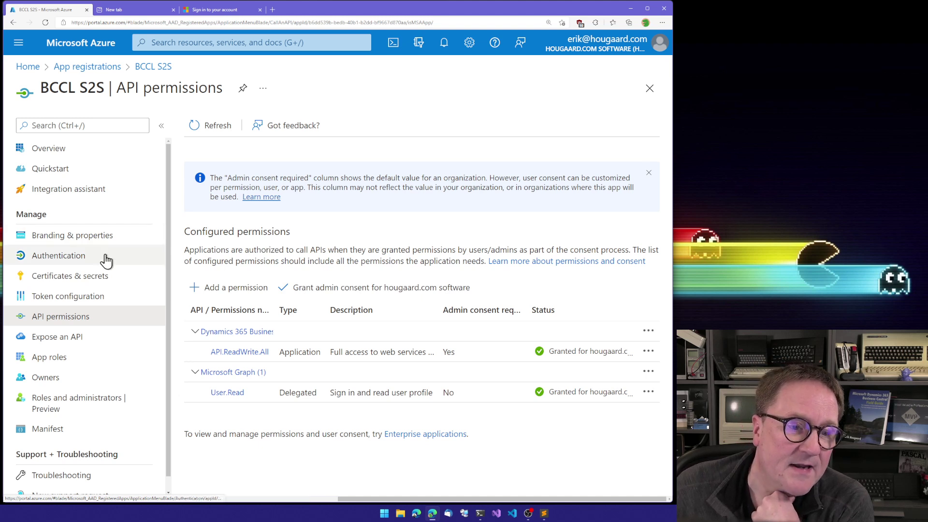
Step: Show Certificates & secrets and select the masked S2S client secret value
{"action": "left_click", "coordinate": [87, 278]}
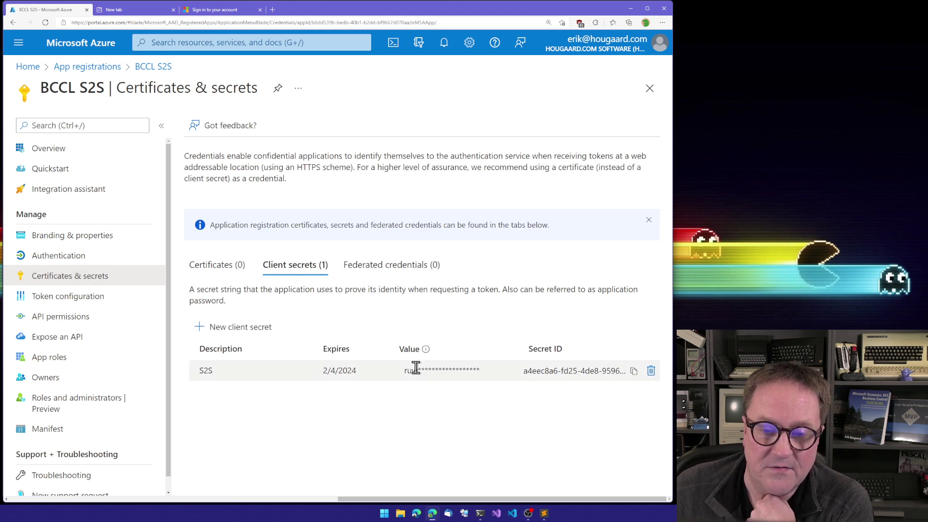
{"action": "left_click_drag", "start_coordinate": [404, 370], "coordinate": [477, 369]}
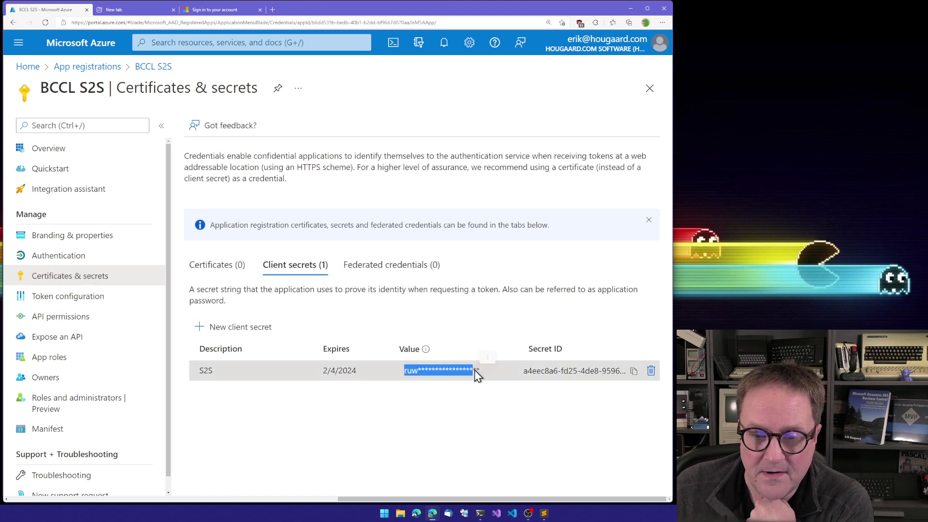
{"action": "left_click", "coordinate": [474, 369]}
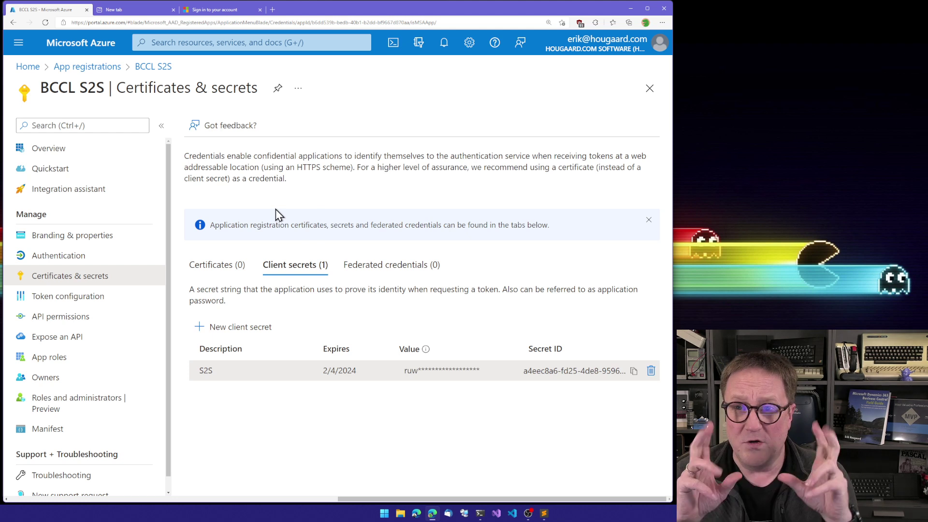
Step: Load Business Central from the 'acs' address suggestion in a new tab, sign in, and search 'azure'
{"action": "left_click", "coordinate": [274, 11]}
{"action": "type", "text": "acs"}
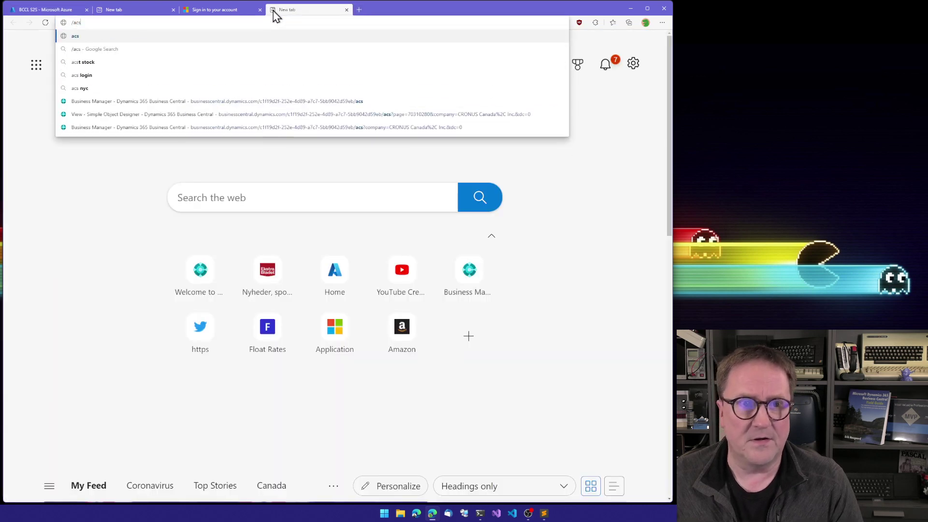
{"action": "key", "text": "Down"}
{"action": "key", "text": "Down"}
{"action": "key", "text": "Down"}
{"action": "key", "text": "Down"}
{"action": "key", "text": "Down"}
{"action": "key", "text": "Return"}
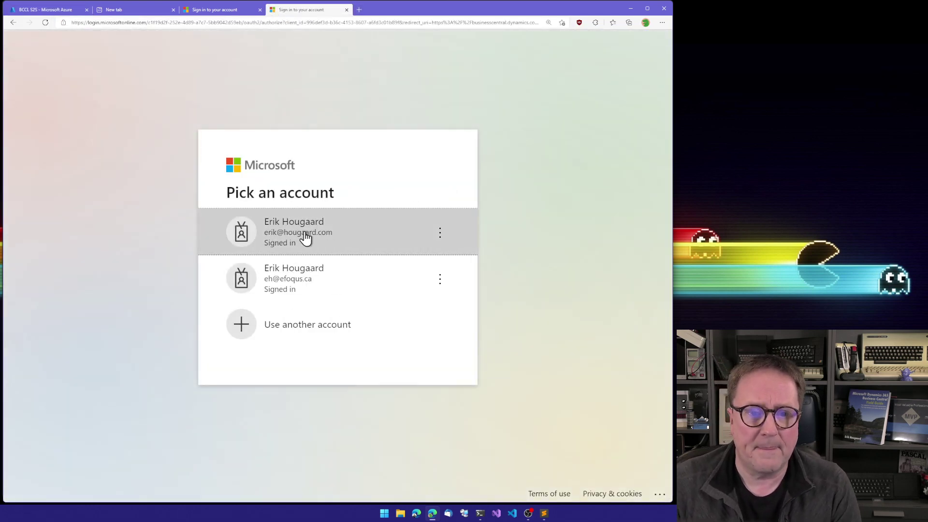
{"action": "left_click", "coordinate": [306, 231]}
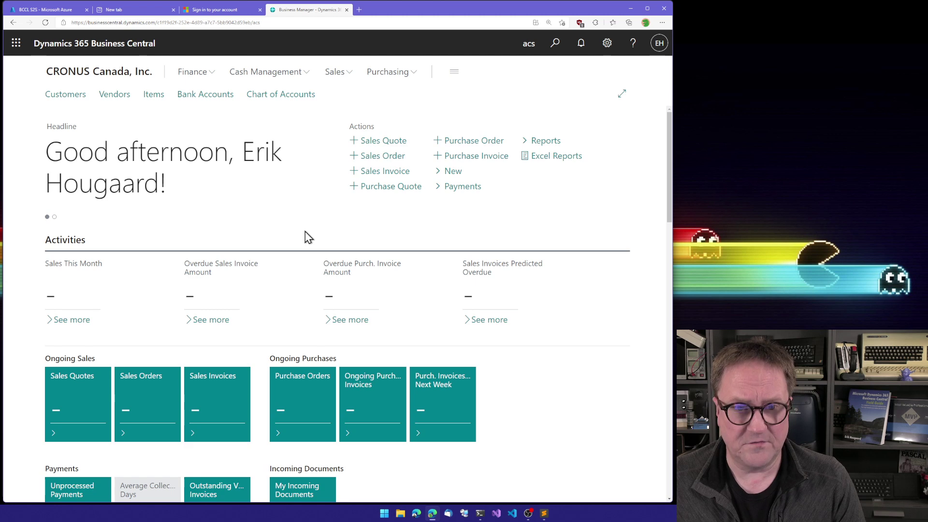
{"action": "key", "text": "alt+q"}
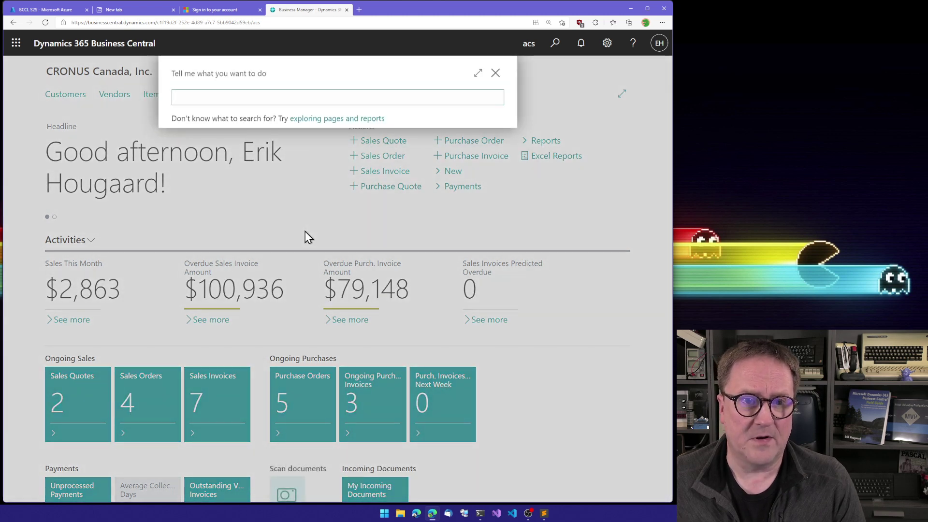
{"action": "type", "text": "azure"}
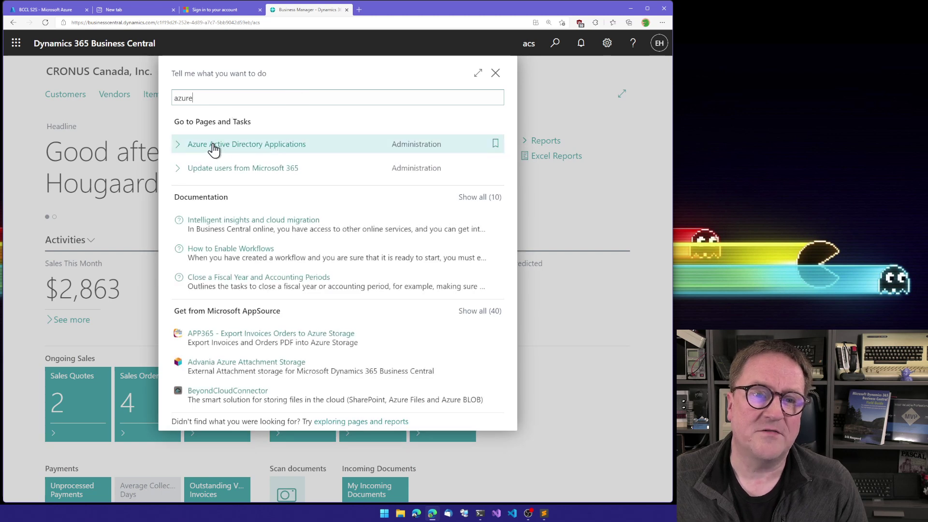
Step: Review the BCCL app entry and its permission sets in Business Central, then return to Azure portal
{"action": "left_click", "coordinate": [213, 144]}
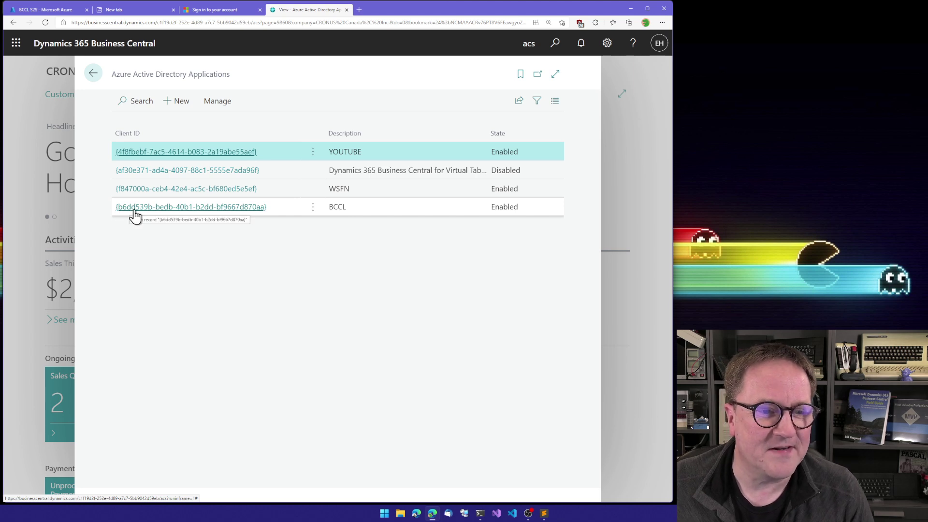
{"action": "left_click", "coordinate": [233, 211]}
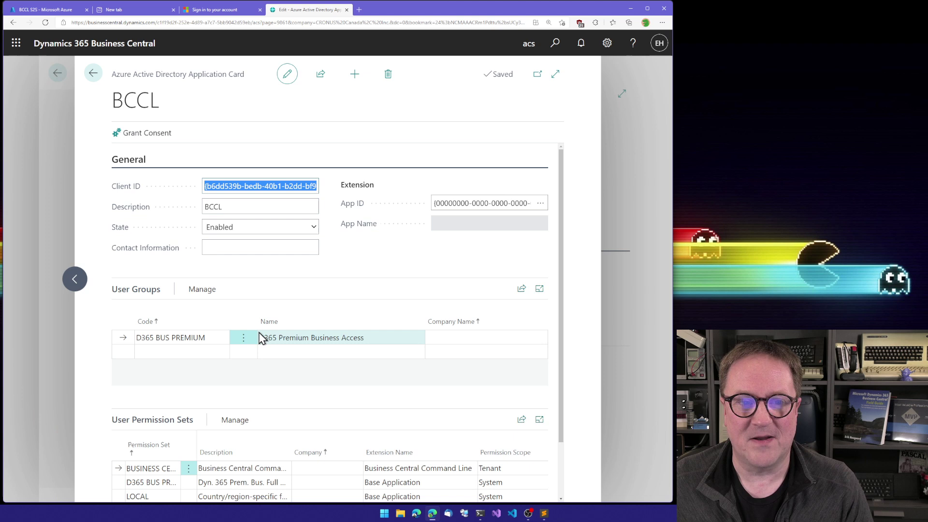
{"action": "scroll", "coordinate": [261, 337], "scroll_direction": "down", "scroll_amount": 2}
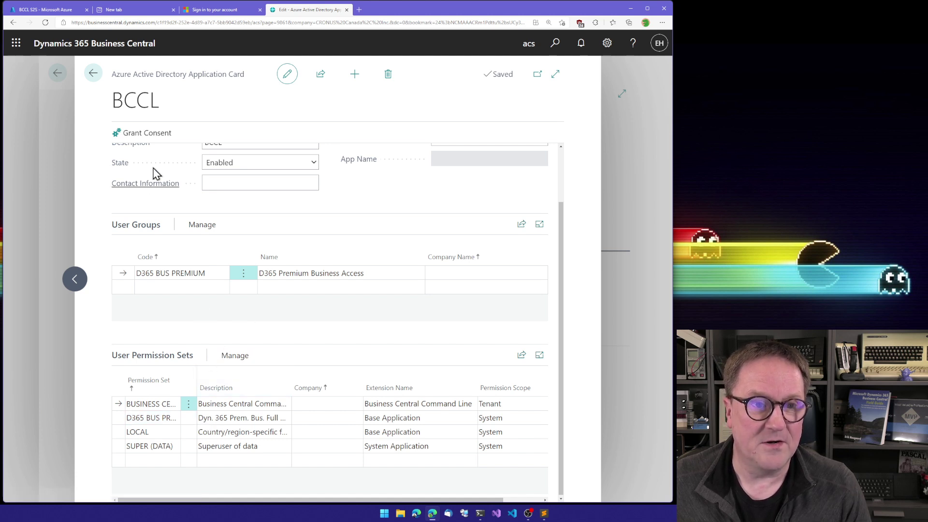
{"action": "key", "text": "Escape"}
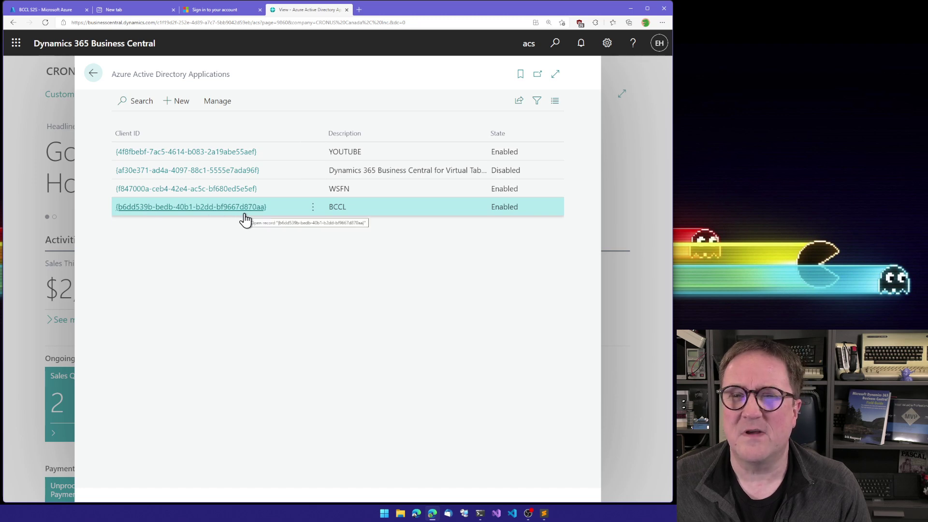
{"action": "left_click", "coordinate": [34, 11]}
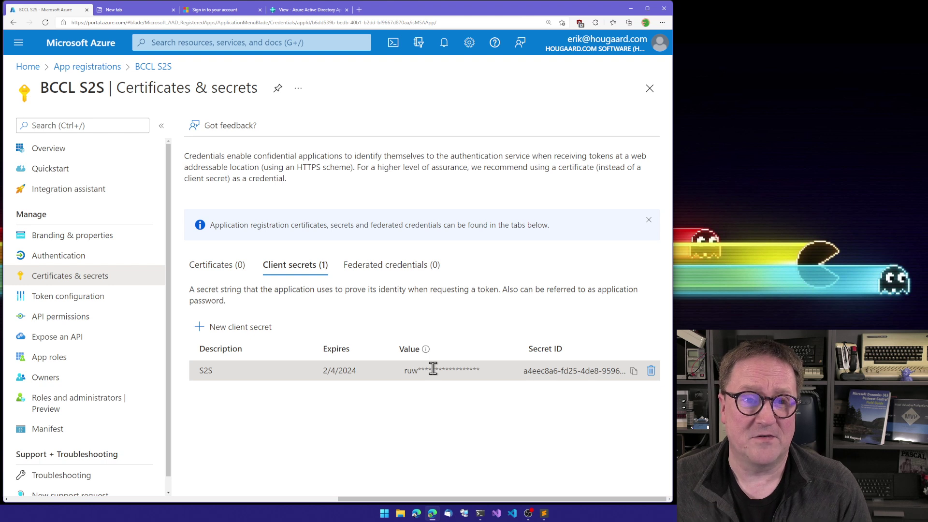
Step: Close the unused empty New tab in Edge
{"action": "left_click", "coordinate": [174, 10]}
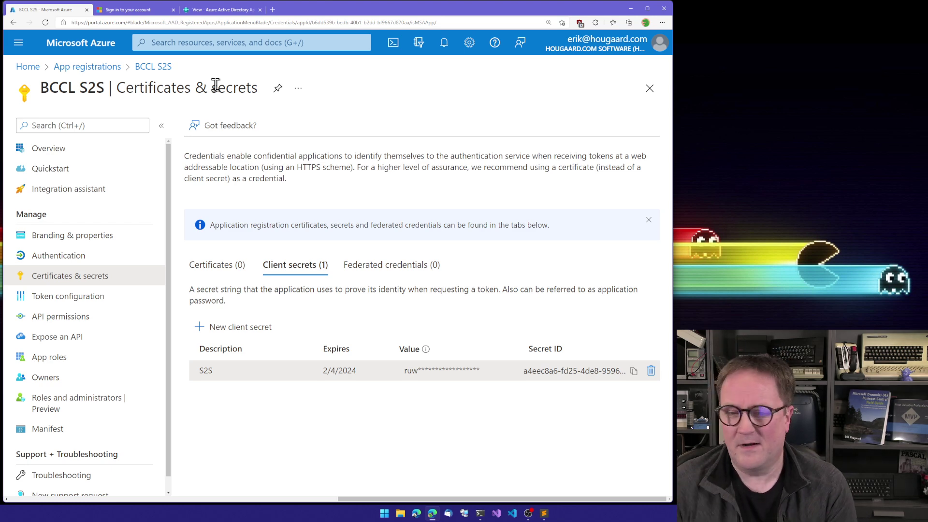
Step: Clear the terminal and start a bccl --auth S2S command with the pasted client ID
{"action": "key", "text": "alt+Tab"}
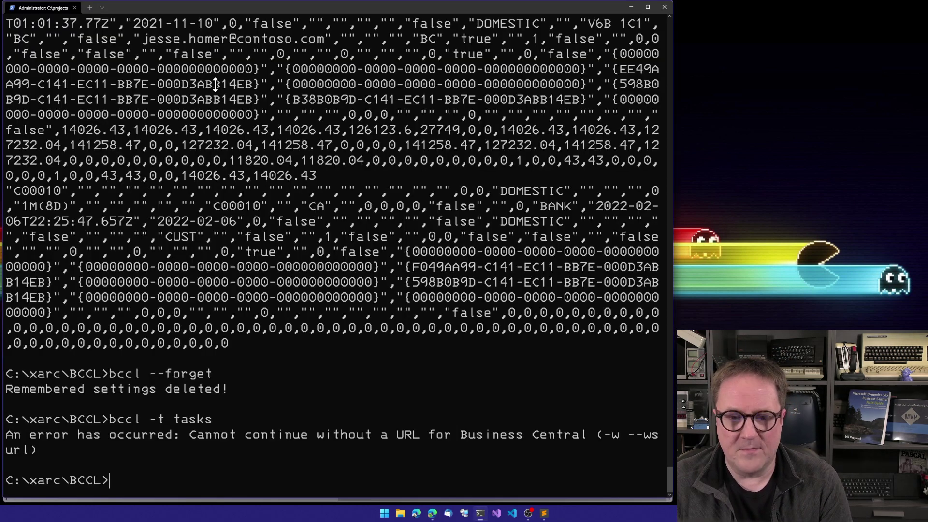
{"action": "type", "text": "cls"}
{"action": "key", "text": "Return"}
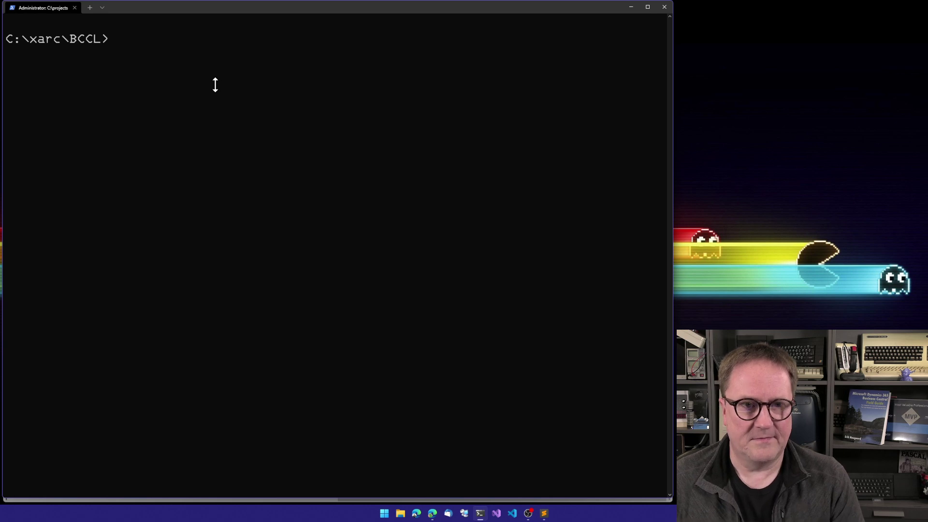
{"action": "type", "text": "bccl -"}
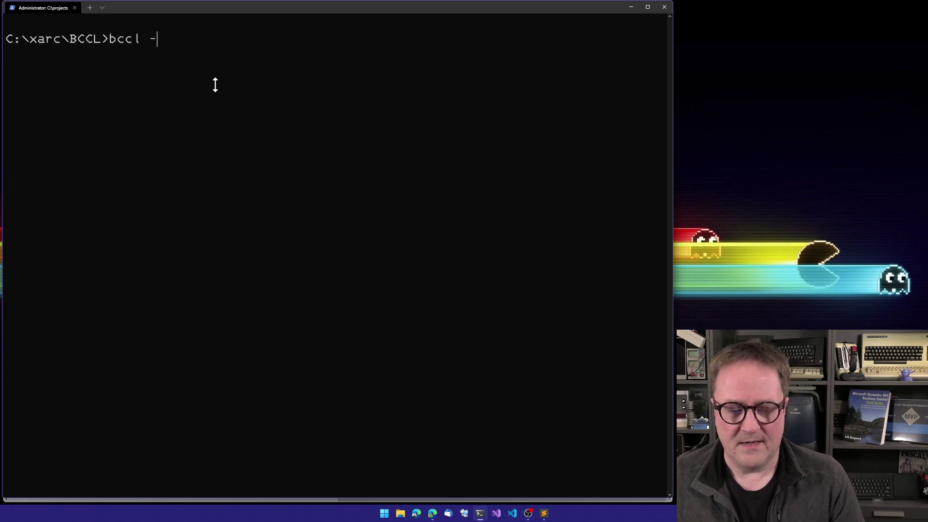
{"action": "type", "text": "-auth "}
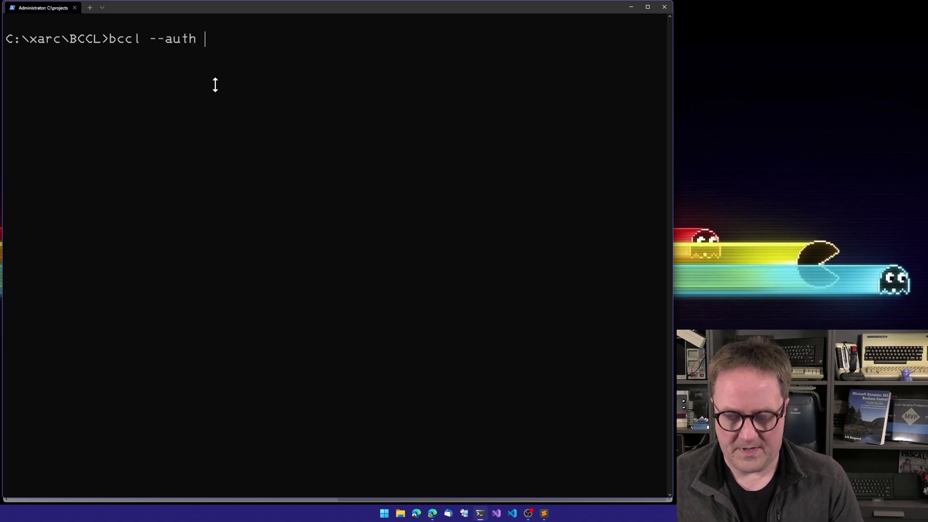
{"action": "type", "text": "S2S"}
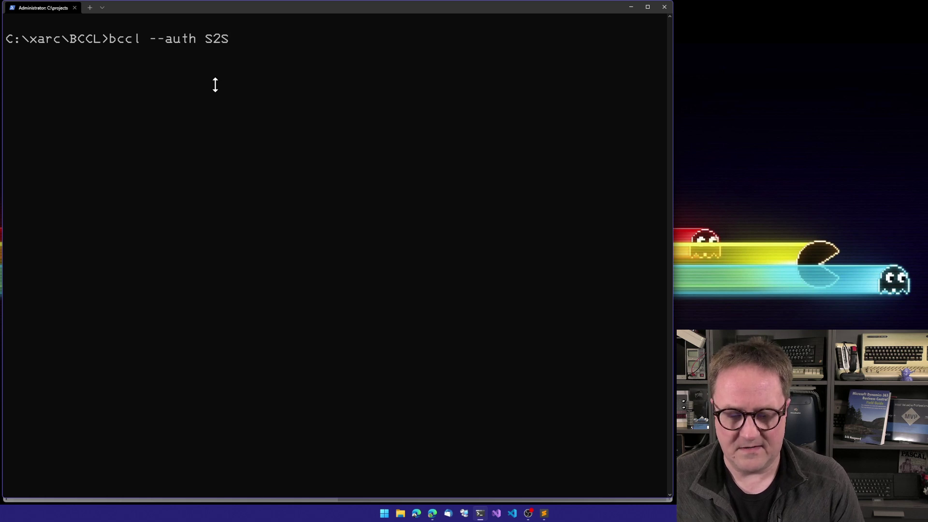
{"action": "type", "text": " --client"}
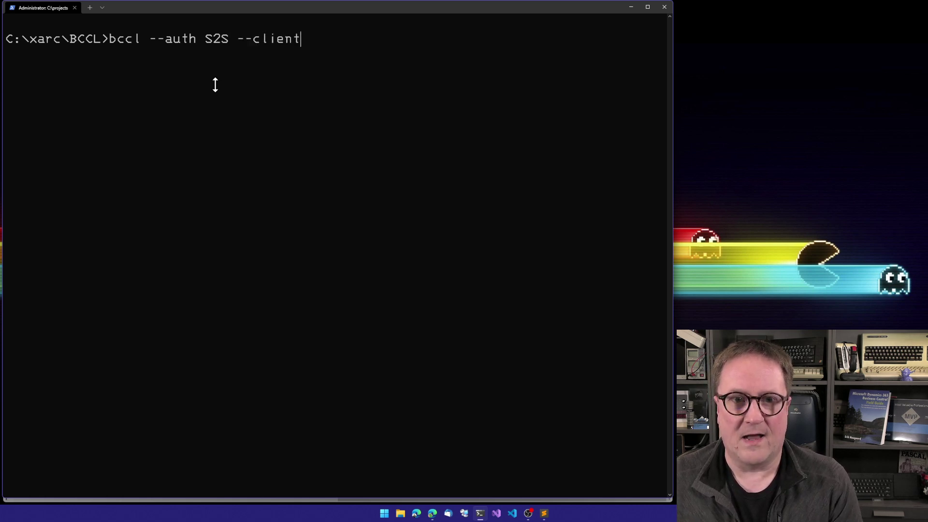
{"action": "type", "text": "id"}
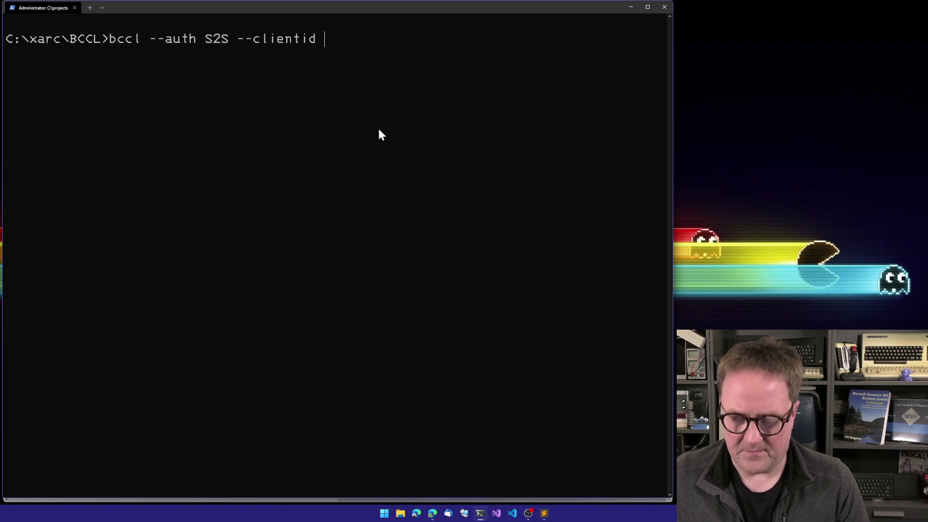
{"action": "type", "text": "b6dd539b-bedb-40b1-b2dd-bf9667d870aa"}
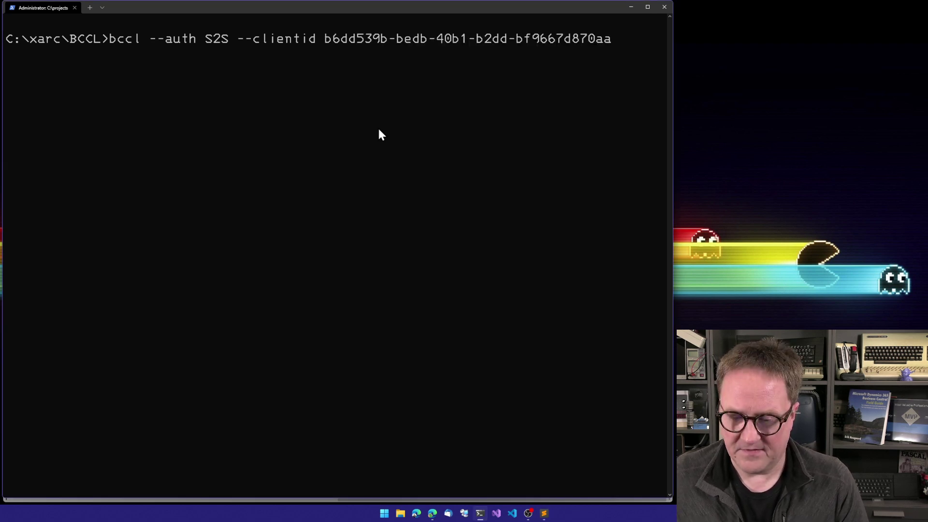
{"action": "type", "text": "--client"}
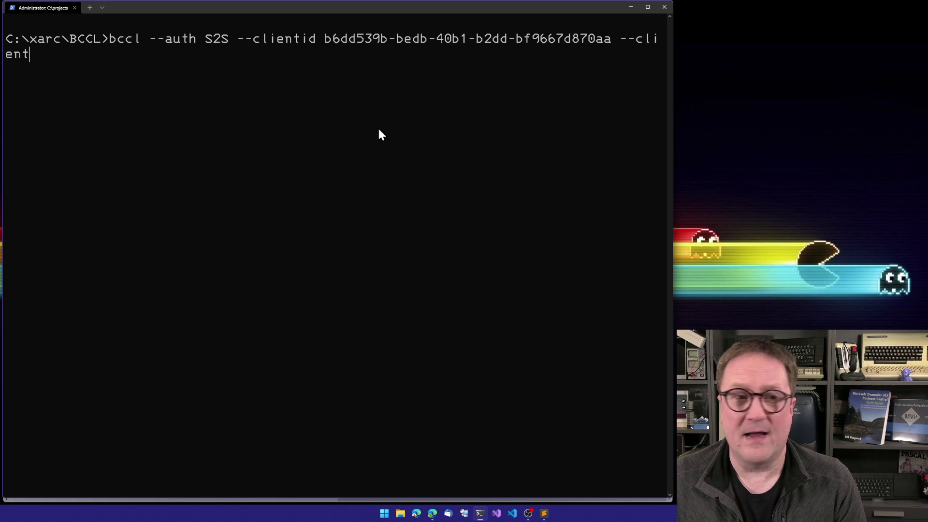
{"action": "type", "text": "secret"}
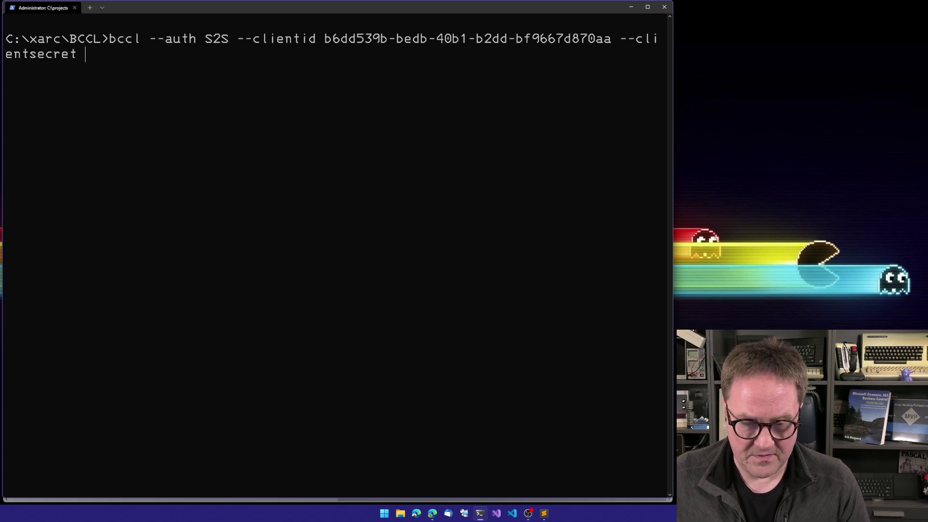
Step: Add the copied client secret and the tenant ID, then run the S2S authentication
{"action": "key", "text": "alt+Tab"}
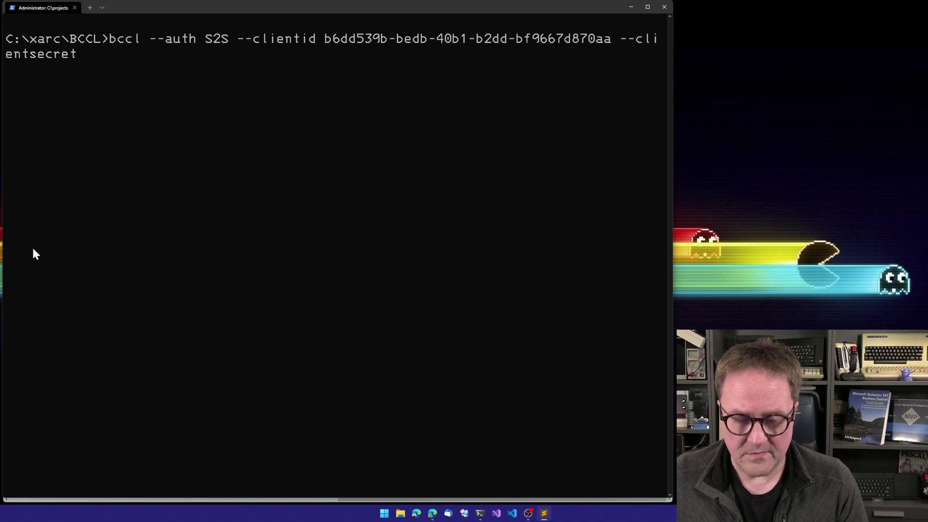
{"action": "key", "text": "alt+Tab"}
{"action": "key", "text": "ctrl+v"}
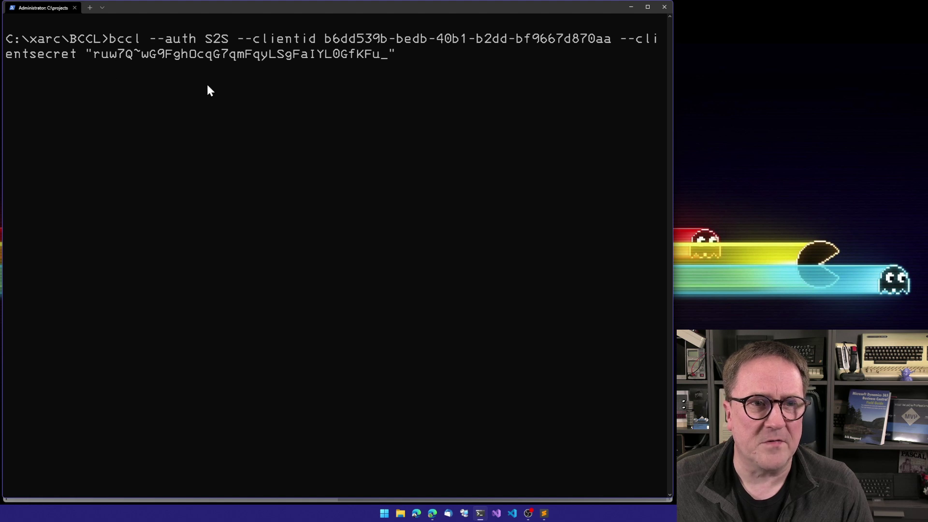
{"action": "type", "text": "--"}
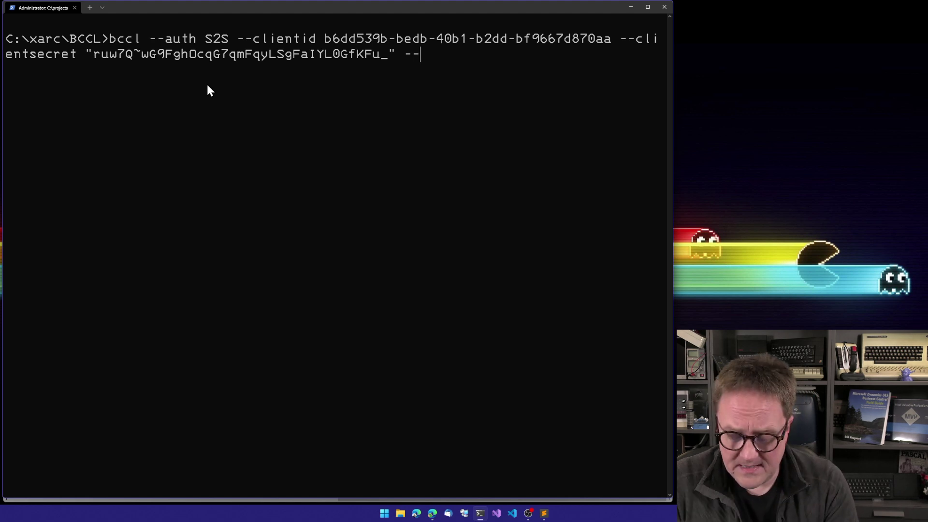
{"action": "type", "text": "tenantid"}
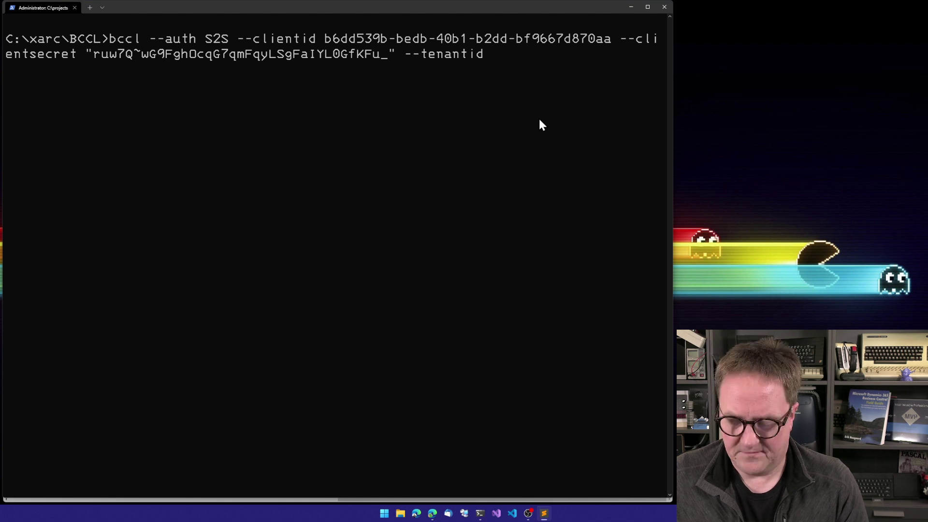
{"action": "type", "text": "c1f19d2f-252e-4d89-a7c7-5bb9042d59eb"}
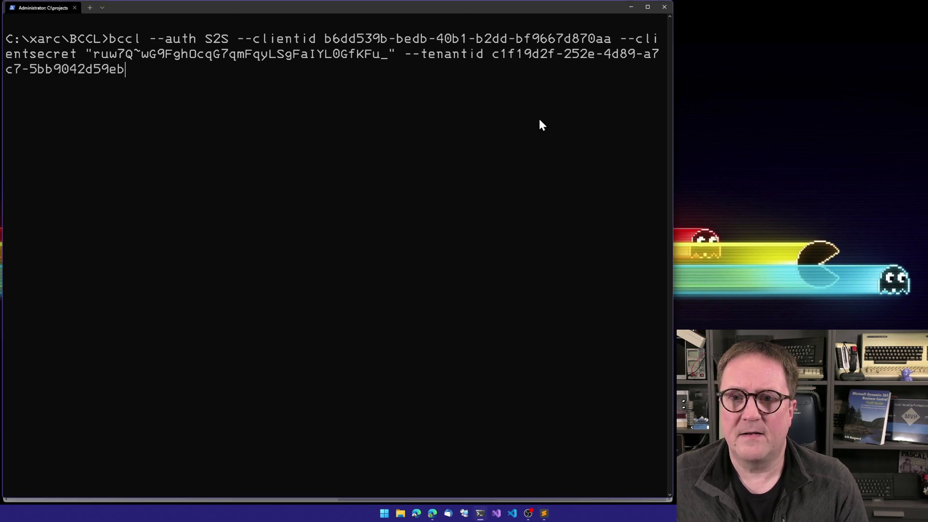
{"action": "key", "text": "Return"}
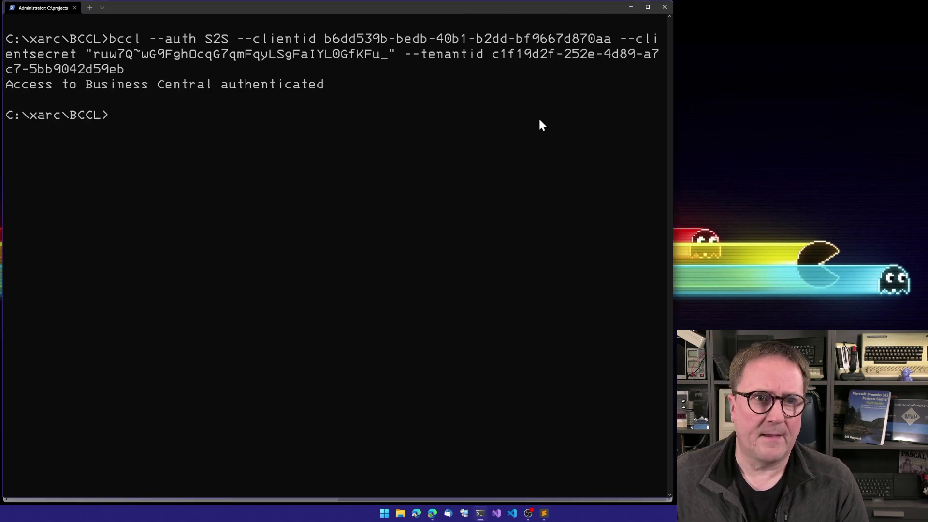
Step: Rerun the bccl -w command that remembers the Business Central web service URL
{"action": "type", "text": "bcc"}
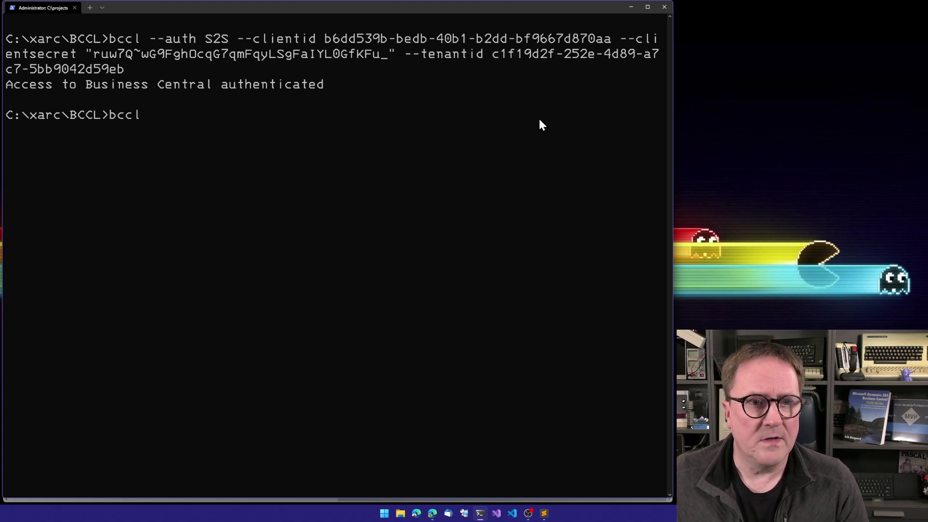
{"action": "type", "text": "l"}
{"action": "key", "text": "Up"}
{"action": "key", "text": "Up"}
{"action": "key", "text": "Up"}
{"action": "key", "text": "BackSpace"}
{"action": "key", "text": "BackSpace"}
{"action": "key", "text": "BackSpace"}
{"action": "key", "text": "BackSpace"}
{"action": "key", "text": "BackSpace"}
{"action": "key", "text": "BackSpace"}
{"action": "key", "text": "BackSpace"}
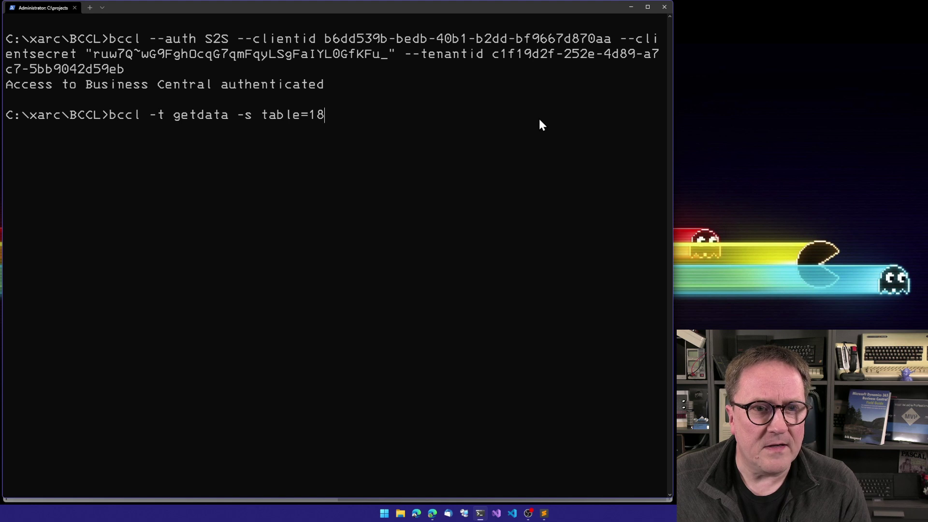
{"action": "key", "text": "Up"}
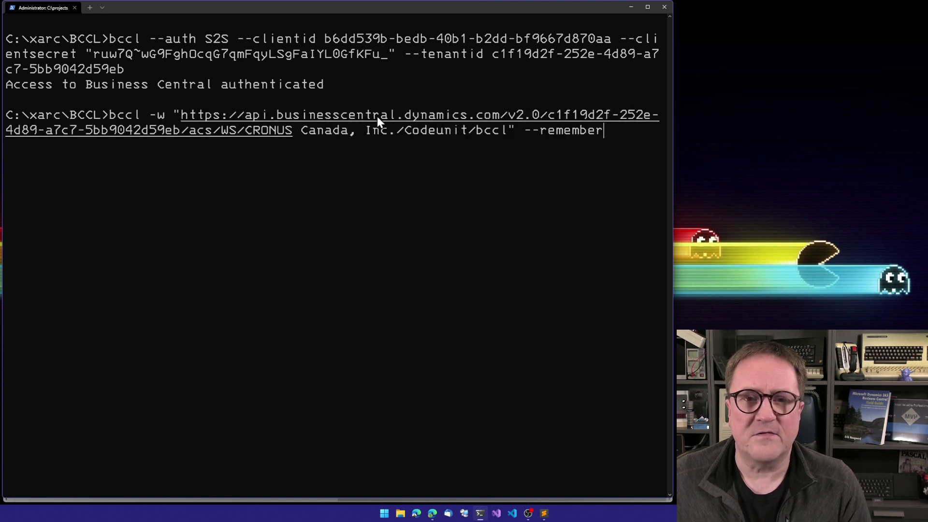
{"action": "key", "text": "Return"}
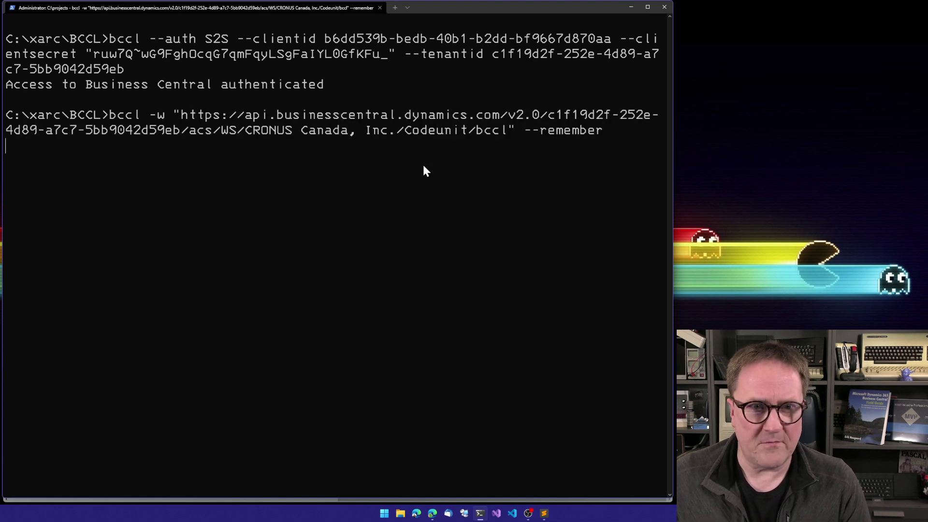
Step: List the available BCCL tasks with bccl -t tasks
{"action": "type", "text": "bccl -t ask"}
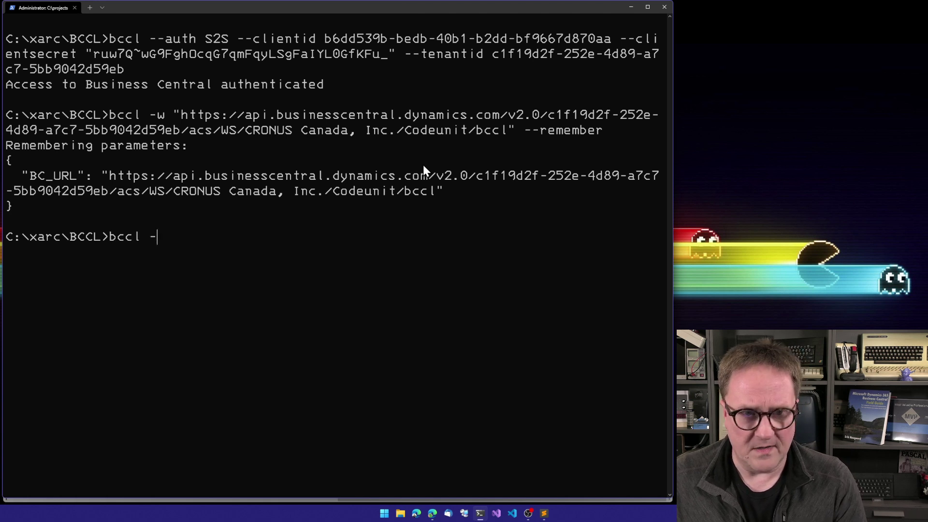
{"action": "key", "text": "BackSpace"}
{"action": "key", "text": "BackSpace"}
{"action": "key", "text": "BackSpace"}
{"action": "type", "text": "tasks"}
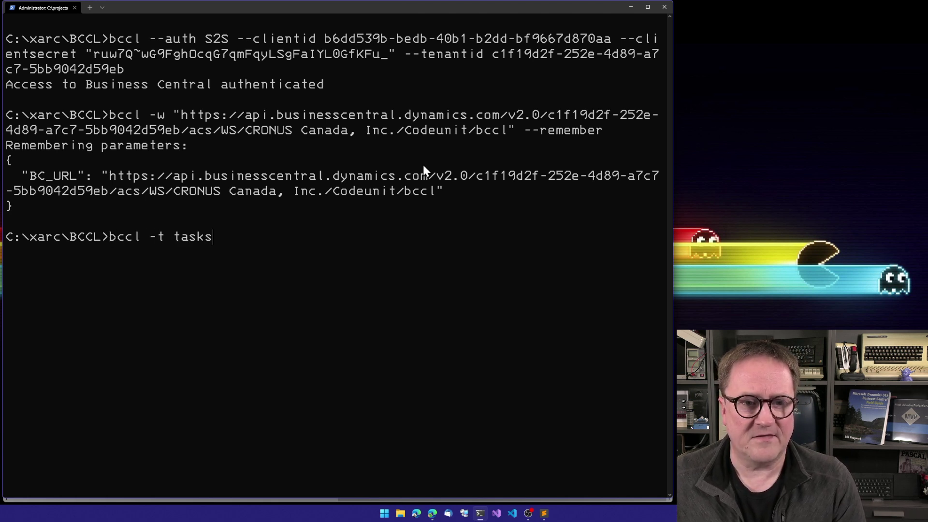
{"action": "key", "text": "Return"}
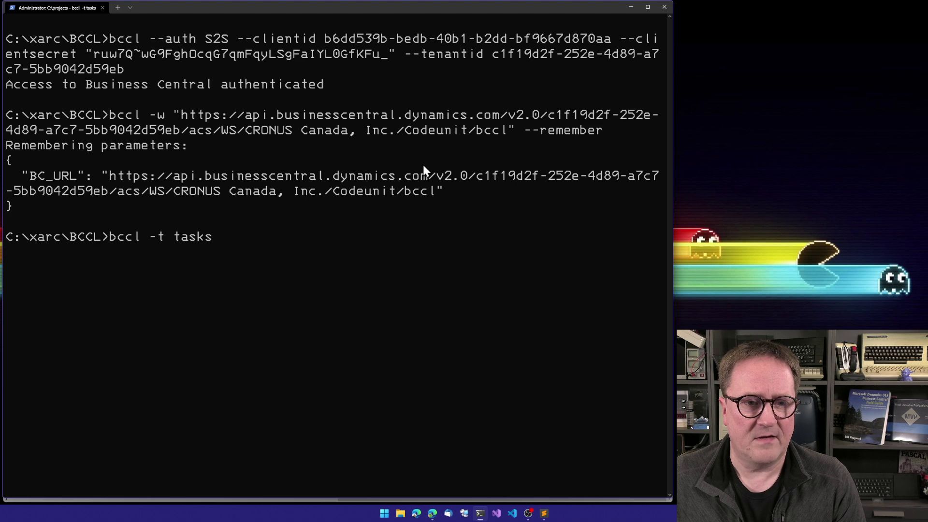
Step: Rerun bccl -t getdata -s table=18 -f csv to fetch customer records as CSV
{"action": "key", "text": "Up"}
{"action": "key", "text": "Up"}
{"action": "key", "text": "Up"}
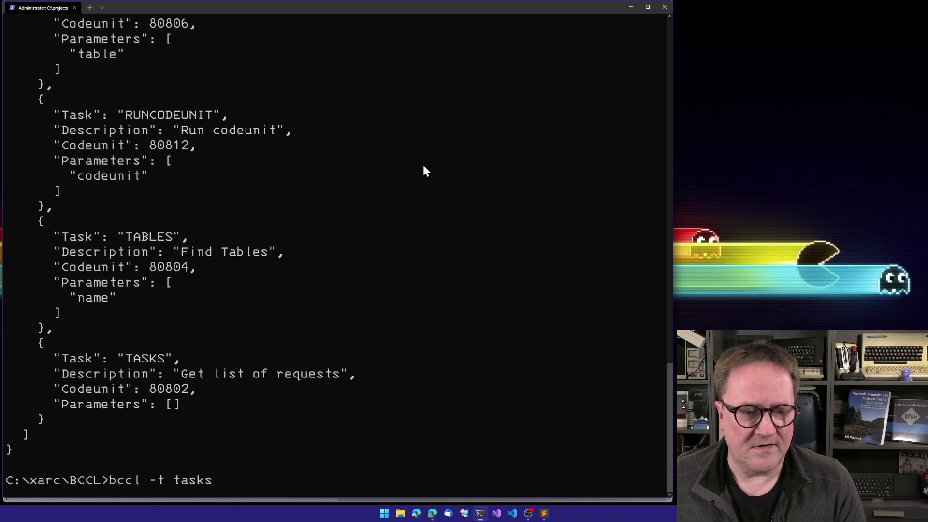
{"action": "key", "text": "Up"}
{"action": "key", "text": "Up"}
{"action": "key", "text": "Up"}
{"action": "key", "text": "Up"}
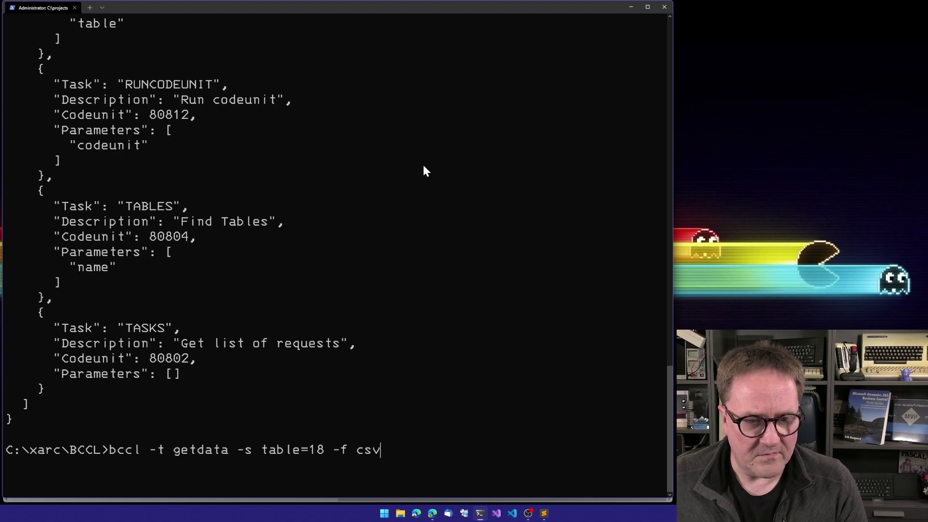
{"action": "key", "text": "Down"}
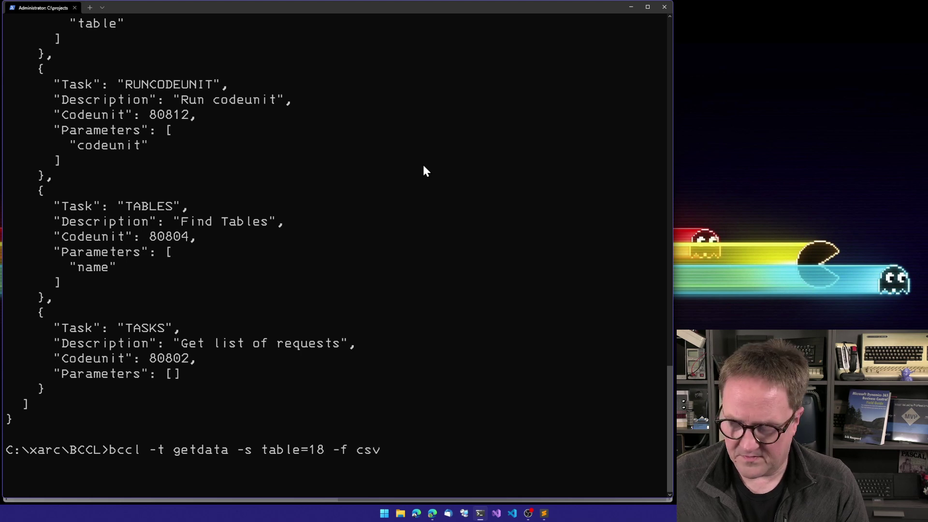
{"action": "key", "text": "Return"}
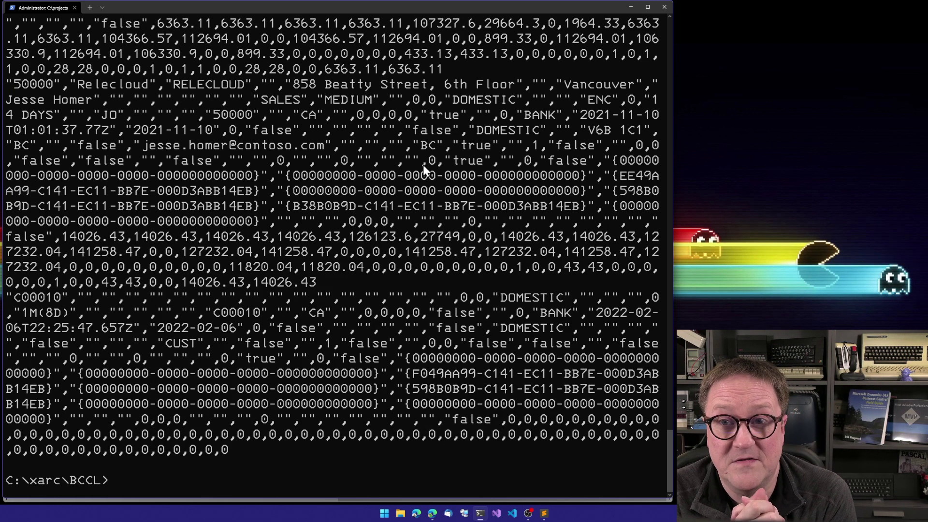
Step: Run bccl --forget so BCCL reports "Remembered settings deleted!"
{"action": "type", "text": "bccl -"}
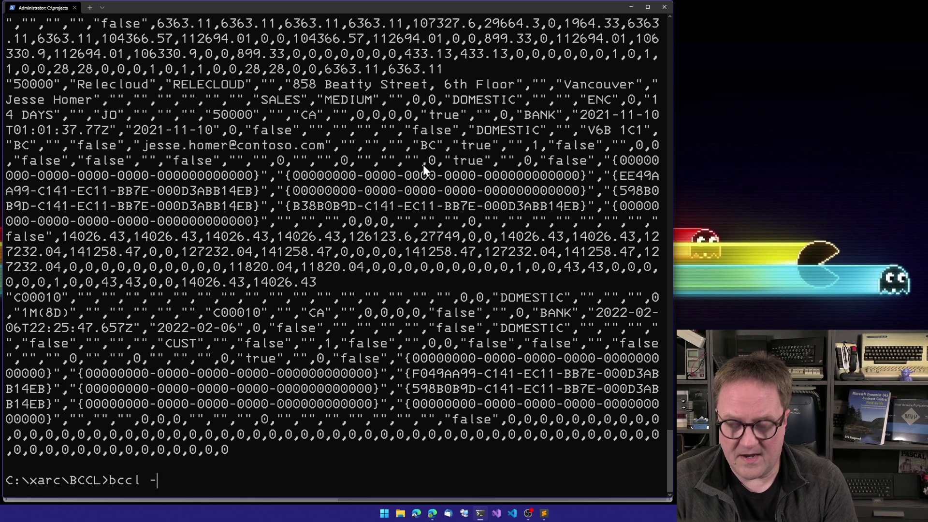
{"action": "type", "text": "-froget"}
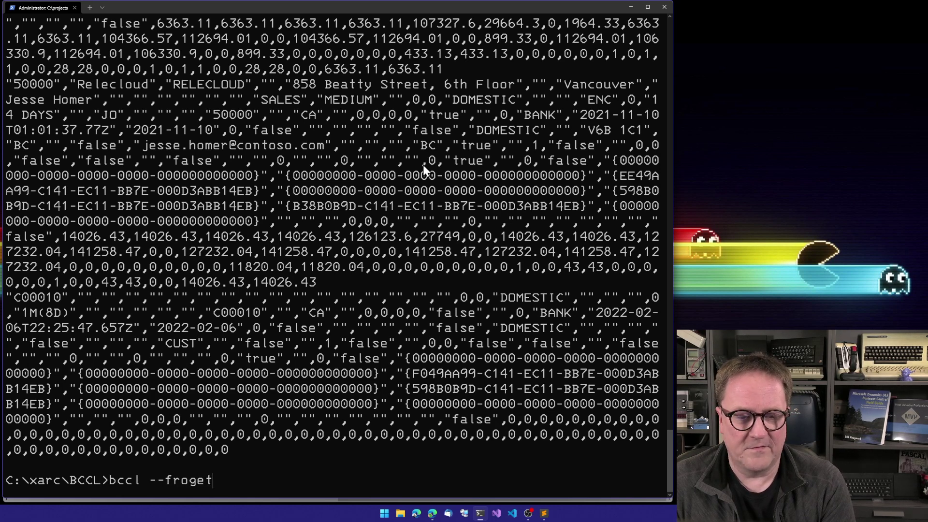
{"action": "key", "text": "BackSpace"}
{"action": "key", "text": "BackSpace"}
{"action": "key", "text": "BackSpace"}
{"action": "key", "text": "BackSpace"}
{"action": "key", "text": "BackSpace"}
{"action": "type", "text": "orget"}
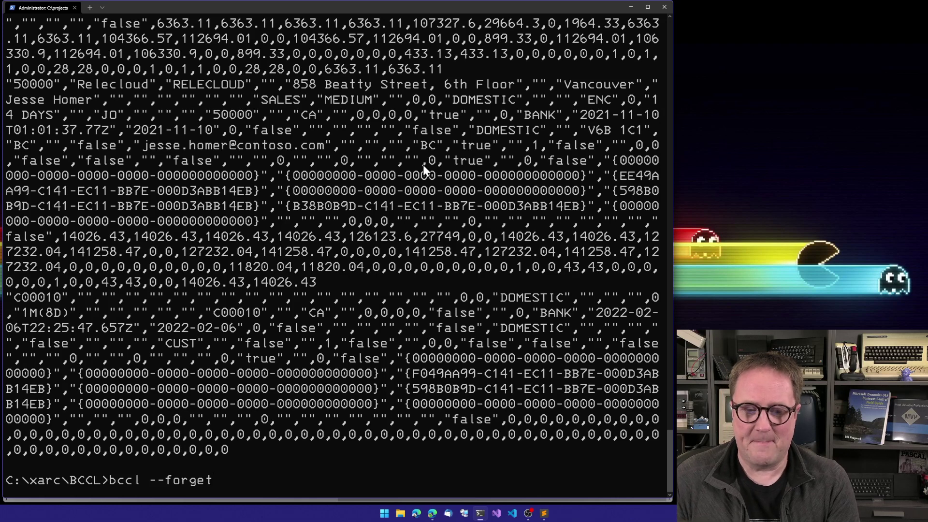
{"action": "key", "text": "Return"}
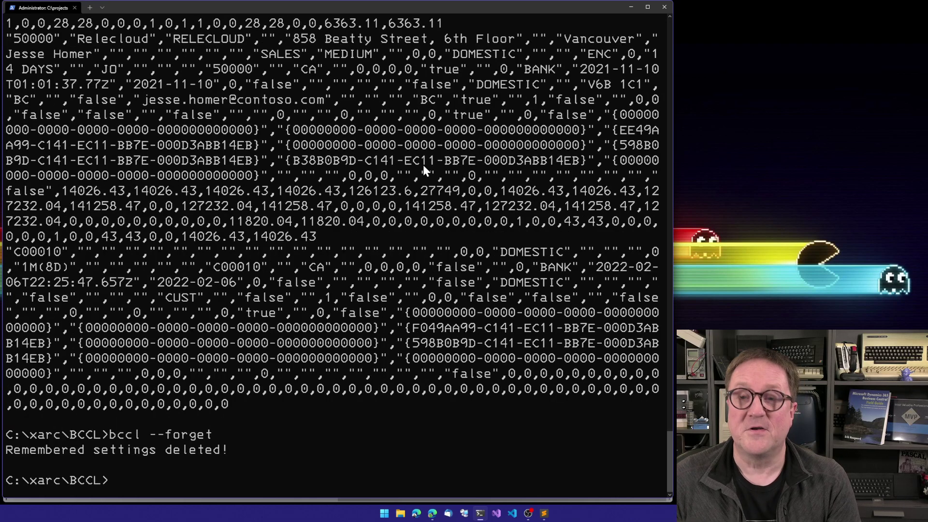